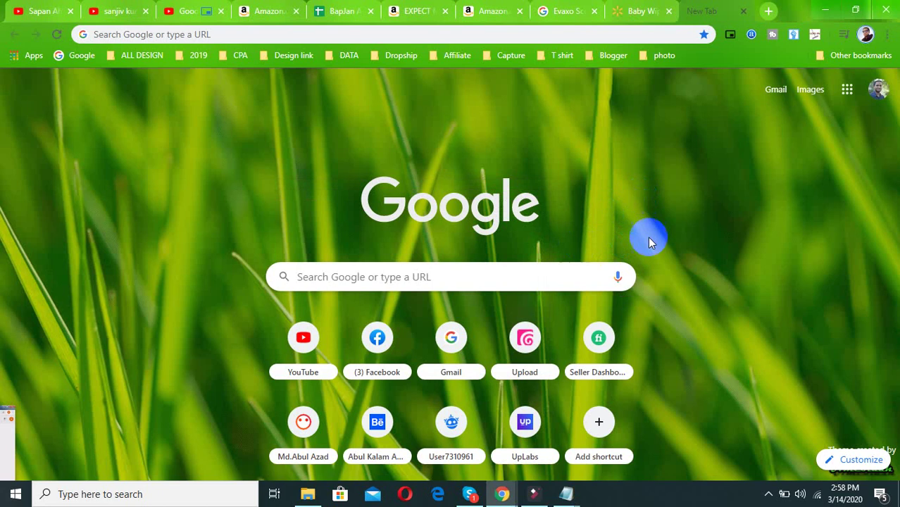
Try to open Blogger from the Google apps list on the new tab page
{"action": "left_click", "coordinate": [877, 91]}
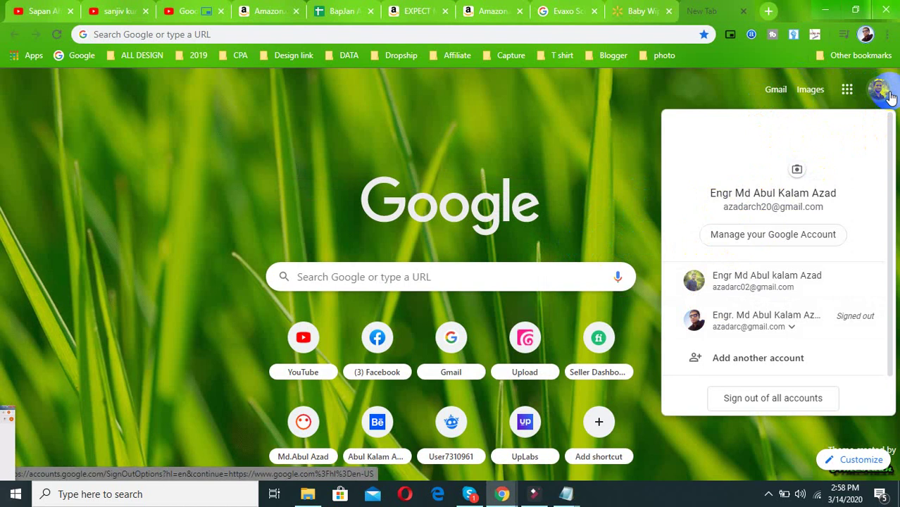
{"action": "left_click", "coordinate": [748, 89]}
{"action": "left_click", "coordinate": [847, 90]}
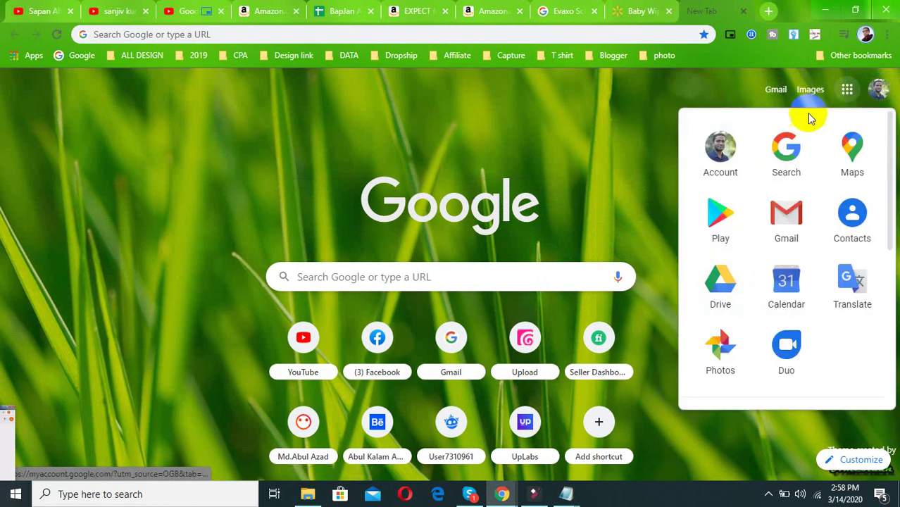
{"action": "left_click", "coordinate": [847, 90]}
{"action": "left_click", "coordinate": [847, 90]}
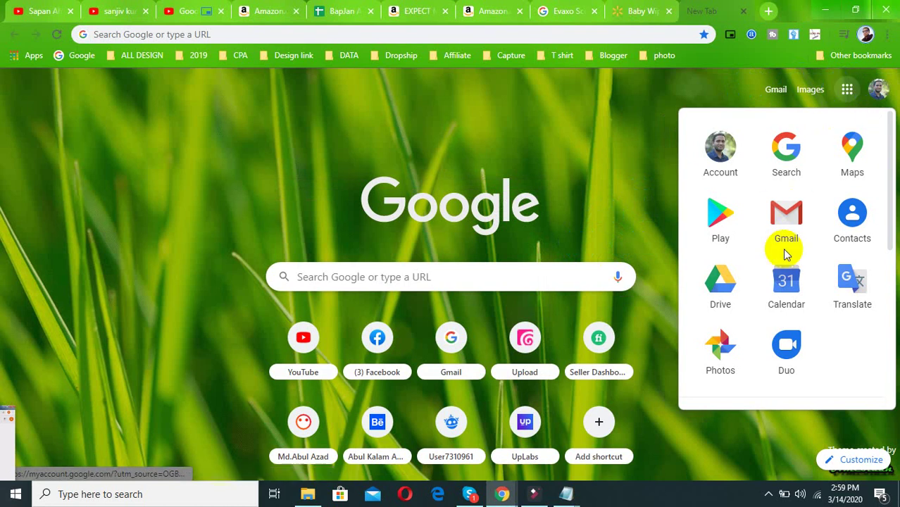
{"action": "scroll", "coordinate": [784, 253], "scroll_direction": "down", "scroll_amount": 2}
{"action": "scroll", "coordinate": [814, 338], "scroll_direction": "down", "scroll_amount": 2}
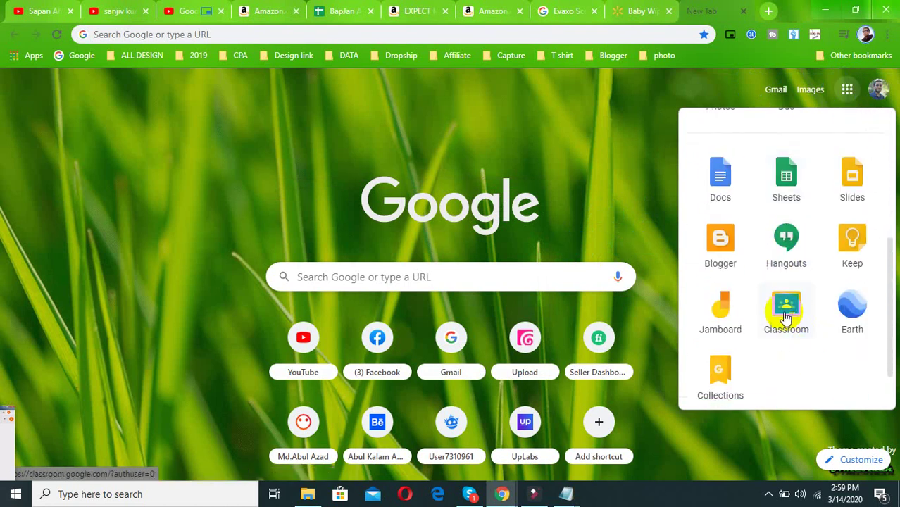
{"action": "scroll", "coordinate": [774, 296], "scroll_direction": "down", "scroll_amount": 1}
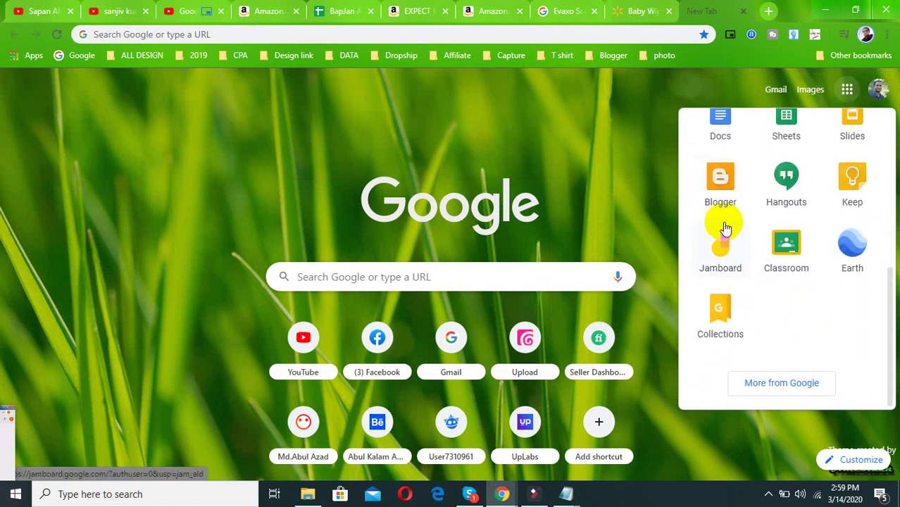
{"action": "left_click", "coordinate": [720, 184]}
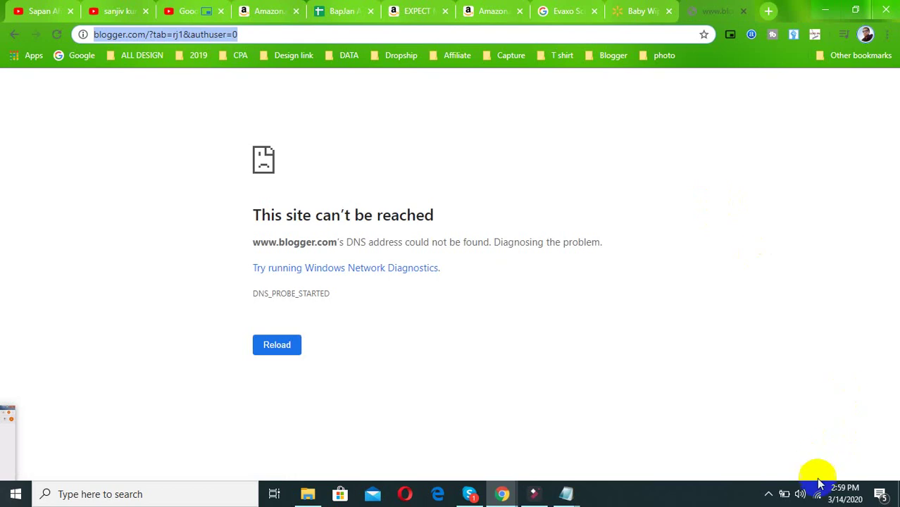
Try to reload the unreachable Blogger page
{"action": "left_click", "coordinate": [49, 39]}
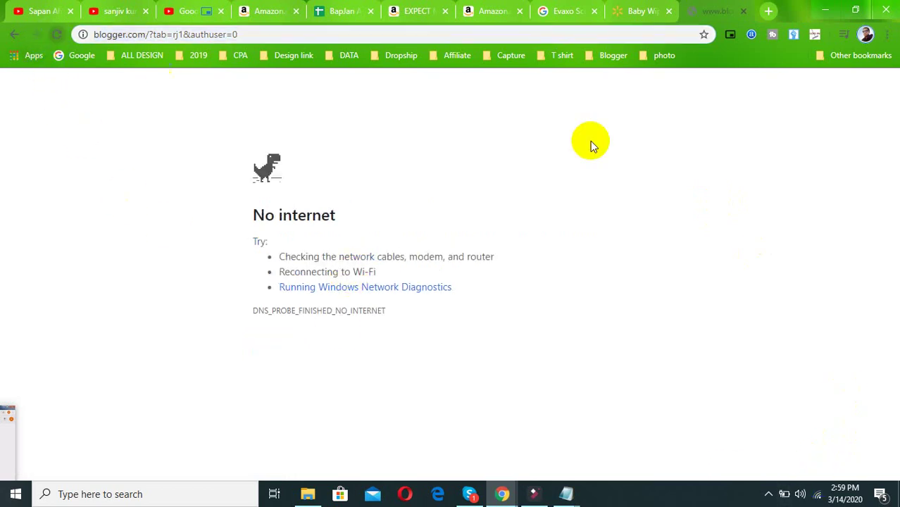
{"action": "left_click", "coordinate": [782, 495]}
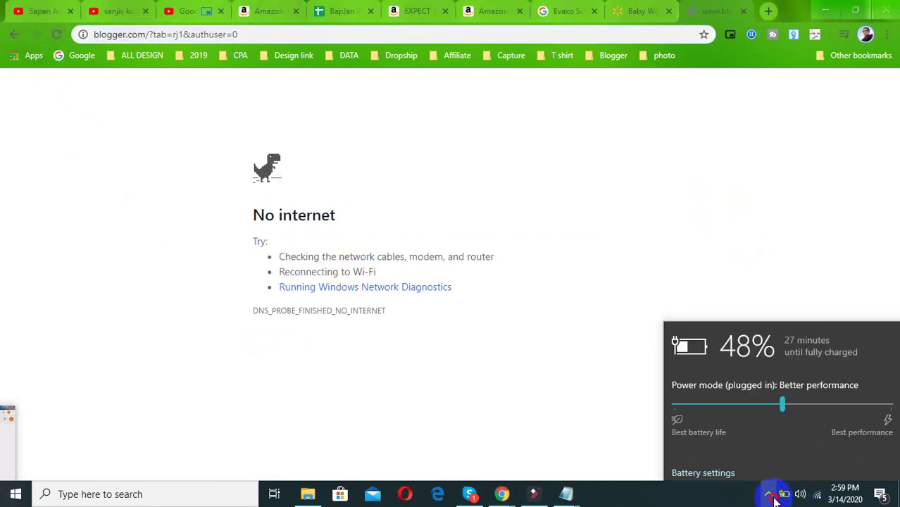
{"action": "left_click", "coordinate": [768, 494]}
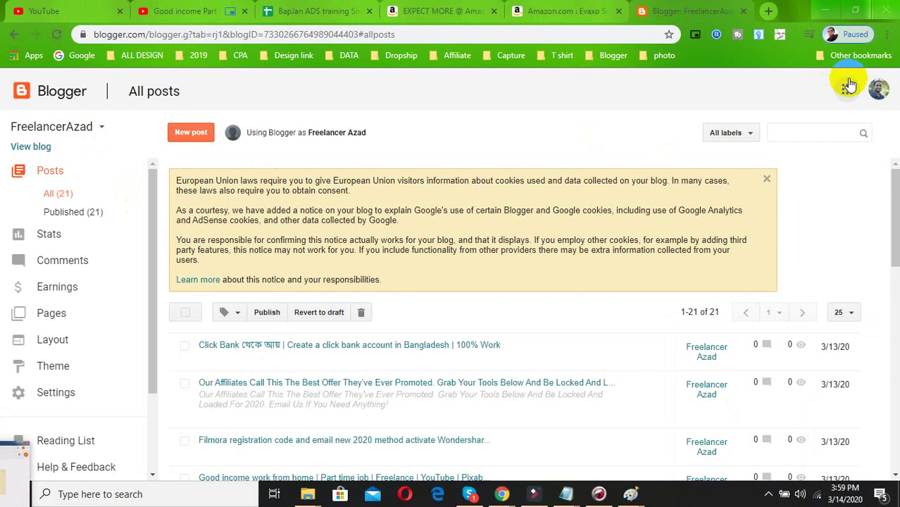
Open the Blogger dashboard from the list of Google apps
{"action": "left_click", "coordinate": [848, 88]}
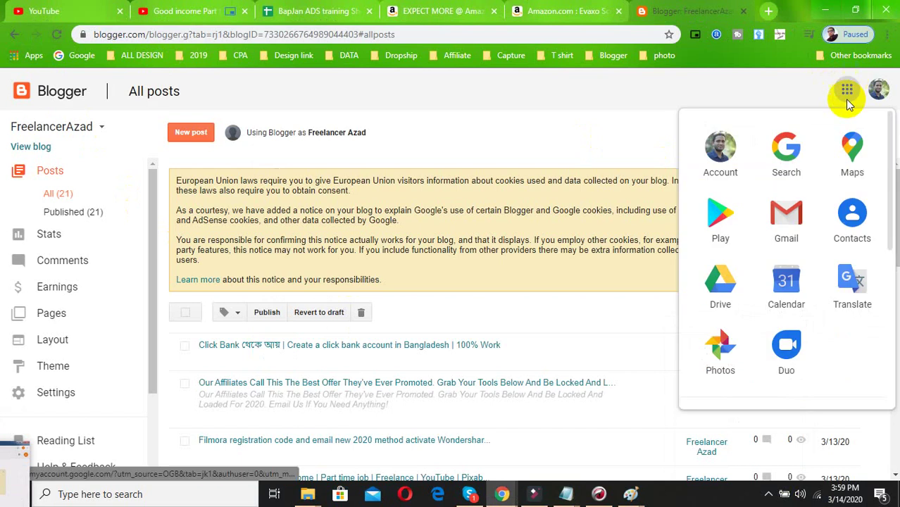
{"action": "scroll", "coordinate": [786, 303], "scroll_direction": "down", "scroll_amount": 3}
{"action": "left_click", "coordinate": [720, 239]}
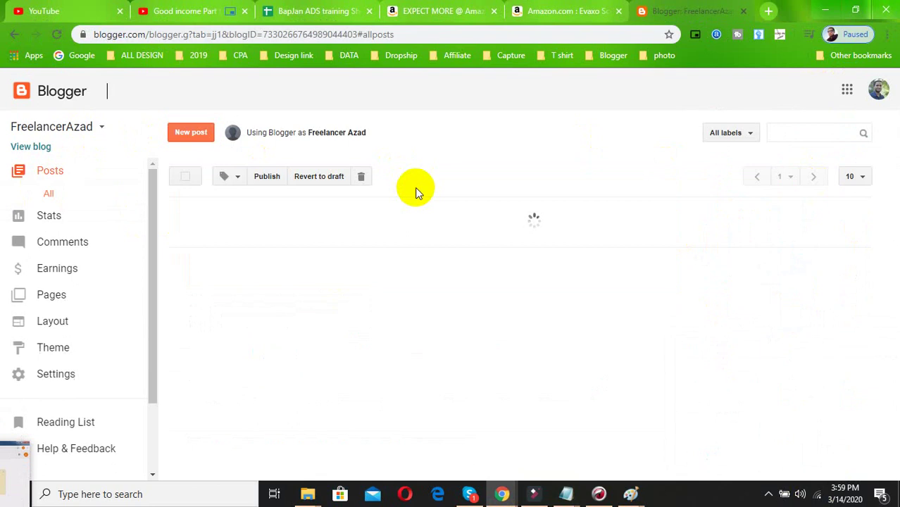
Start a new blog from the blog list and enter Design as its title
{"action": "left_click", "coordinate": [97, 125]}
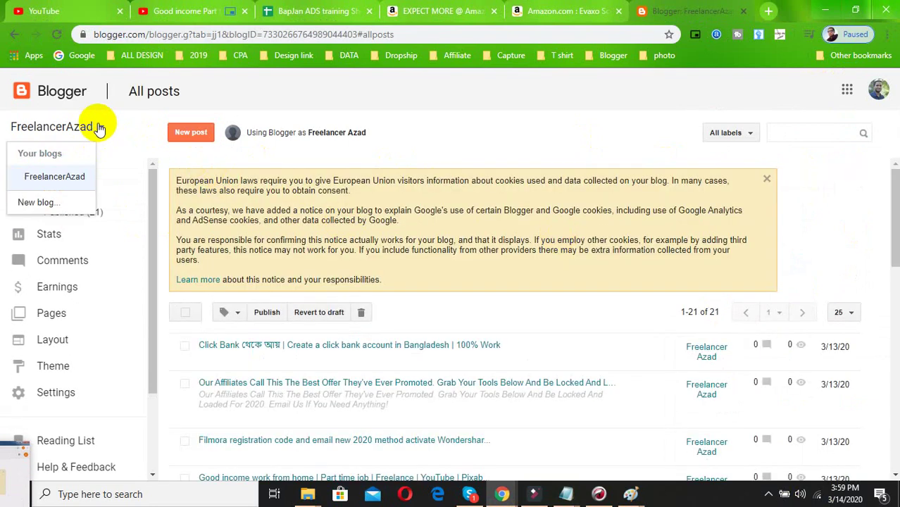
{"action": "left_click", "coordinate": [59, 204]}
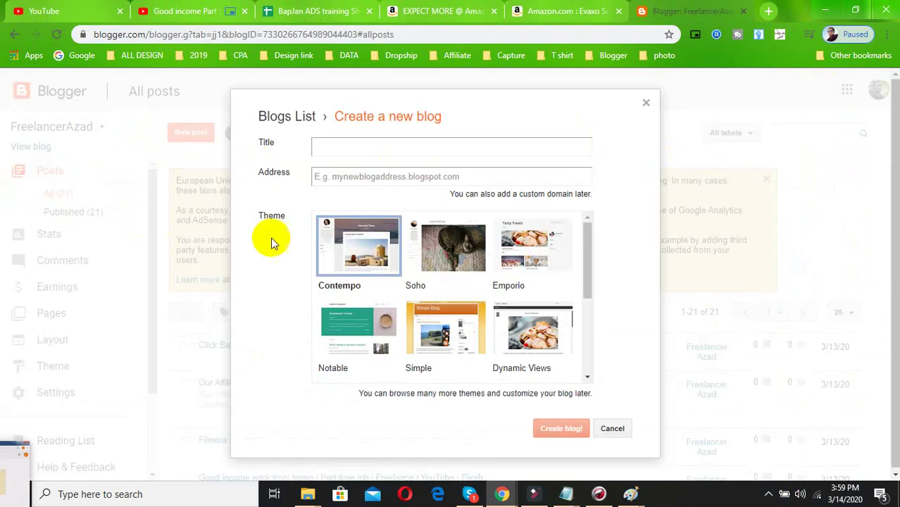
{"action": "scroll", "coordinate": [494, 341], "scroll_direction": "down", "scroll_amount": 1}
{"action": "scroll", "coordinate": [494, 341], "scroll_direction": "down", "scroll_amount": 3}
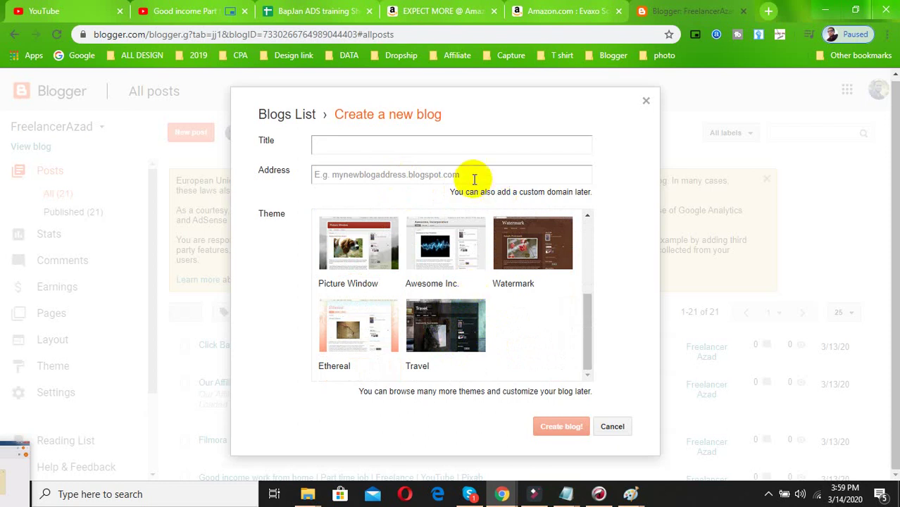
{"action": "left_click", "coordinate": [403, 142]}
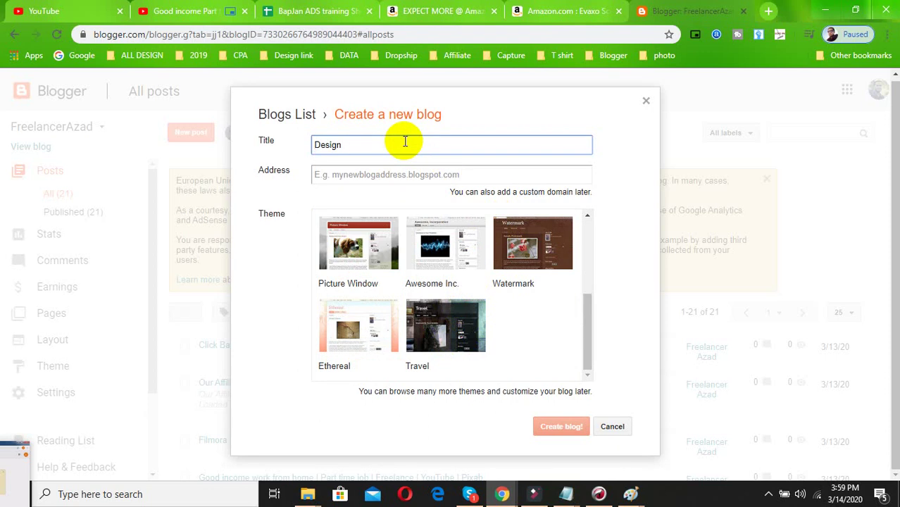
Try design.blogspot.com as the new blog's address
{"action": "left_click", "coordinate": [401, 173]}
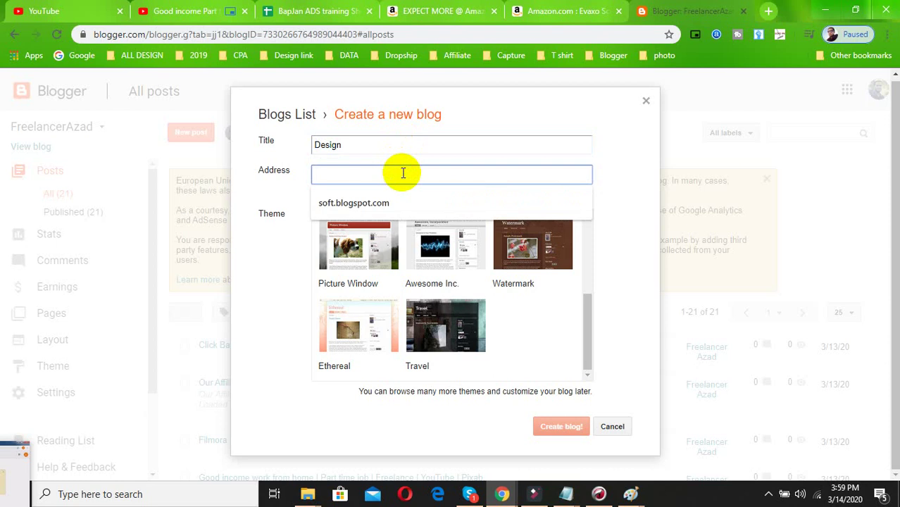
{"action": "type", "text": "desig"}
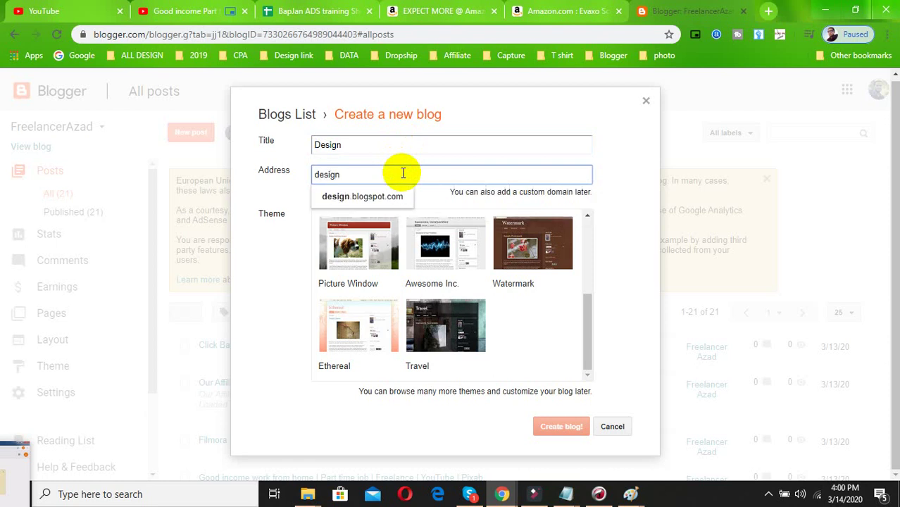
{"action": "type", "text": "n"}
{"action": "left_click", "coordinate": [362, 197]}
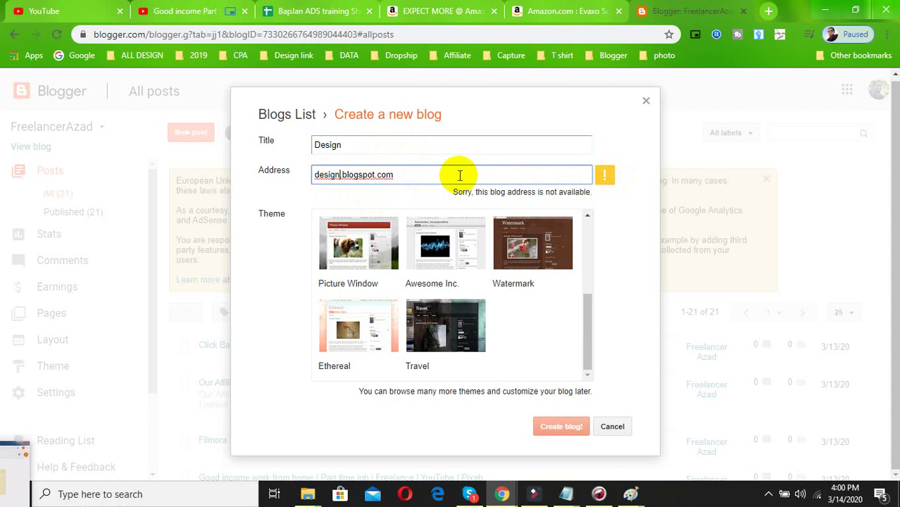
Try design07.blogspot.com and design007.blogspot.com as the blog address
{"action": "type", "text": "07"}
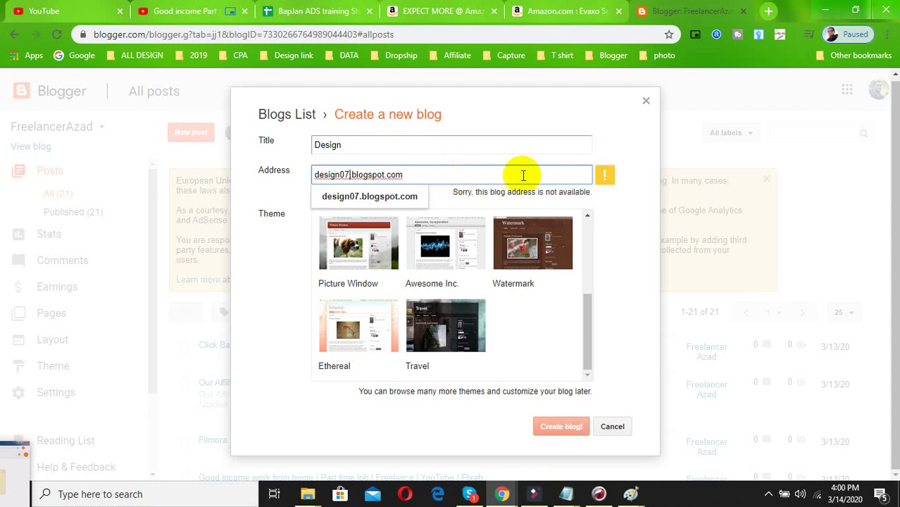
{"action": "key", "text": "BackSpace"}
{"action": "key", "text": "BackSpace"}
{"action": "type", "text": "00"}
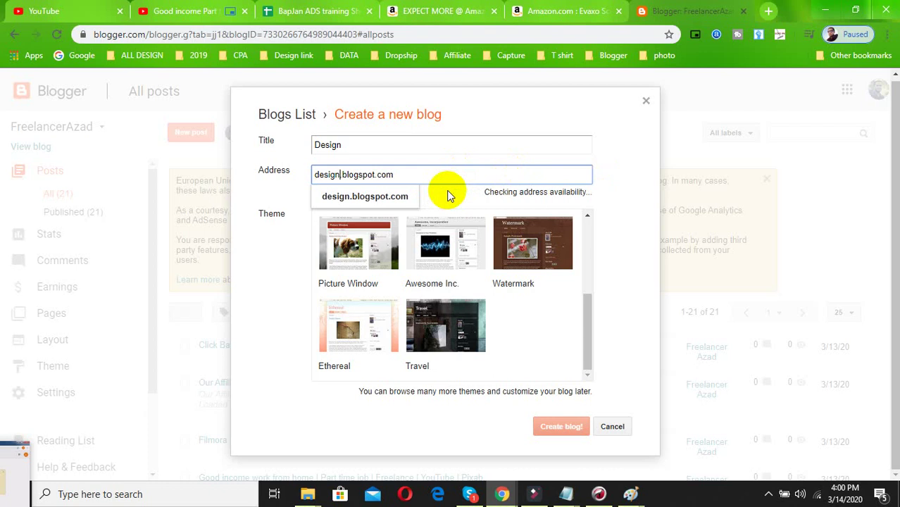
{"action": "type", "text": "7"}
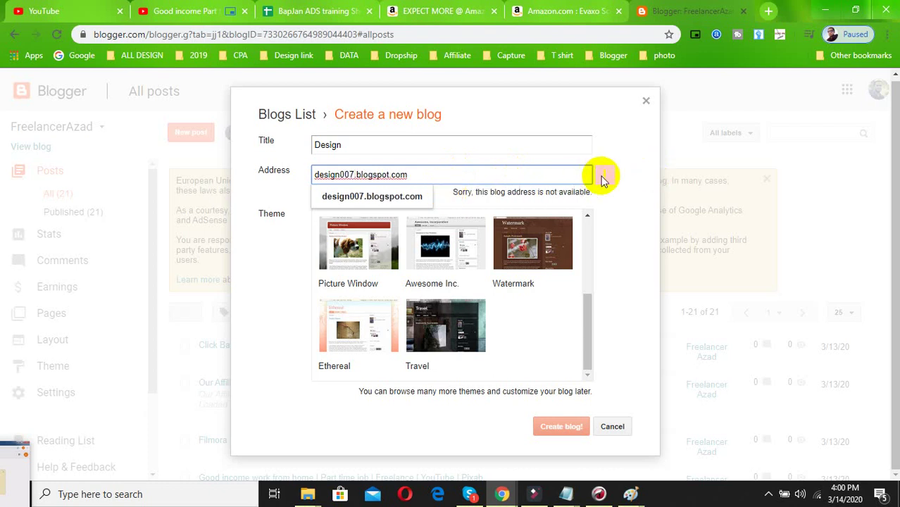
Remove the number from the blog address and try designbangla.blogspot.com instead
{"action": "key", "text": "BackSpace"}
{"action": "key", "text": "BackSpace"}
{"action": "key", "text": "BackSpace"}
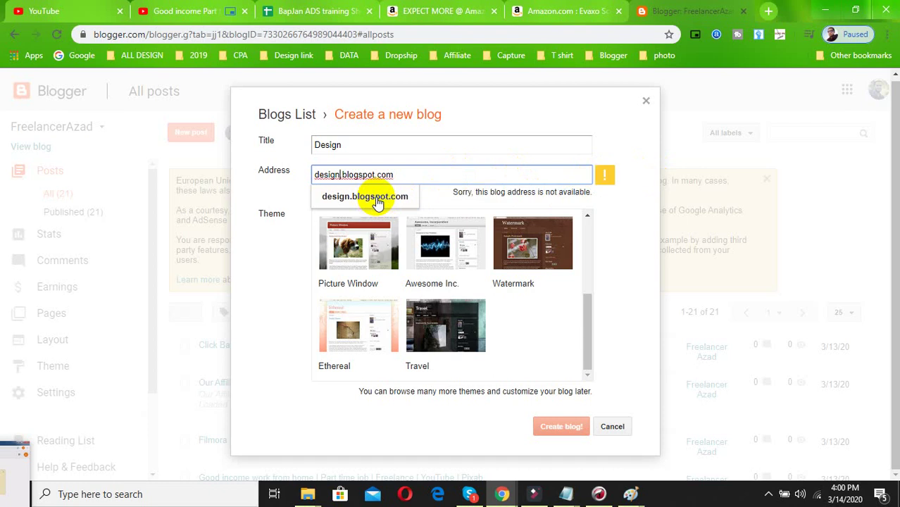
{"action": "type", "text": "bangla"}
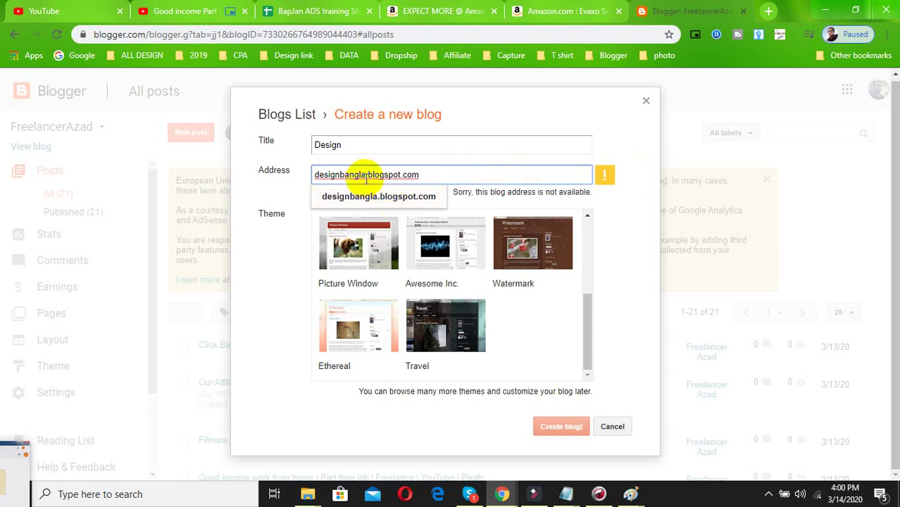
Replace the blog address with Newsbdbangla07.blogspot.com and accept the suggested full address
{"action": "left_click_drag", "start_coordinate": [365, 178], "coordinate": [285, 187]}
{"action": "type", "text": "News"}
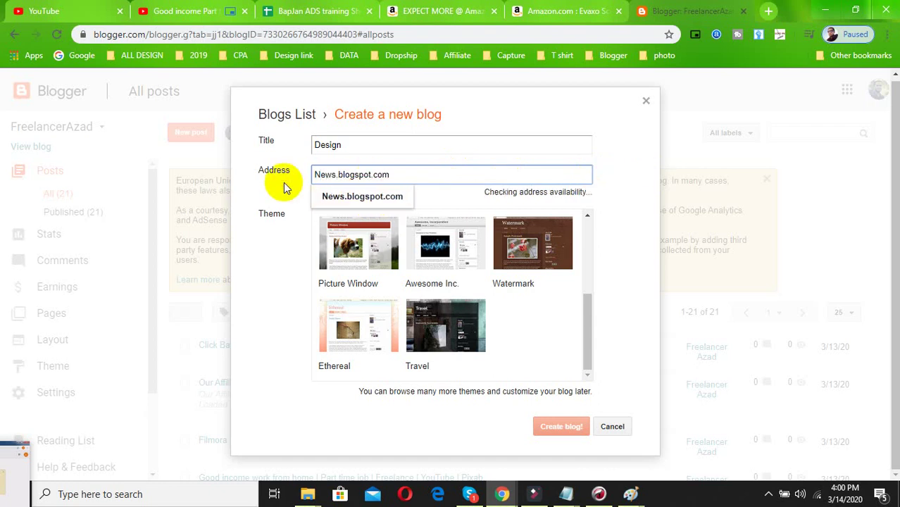
{"action": "type", "text": "bd"}
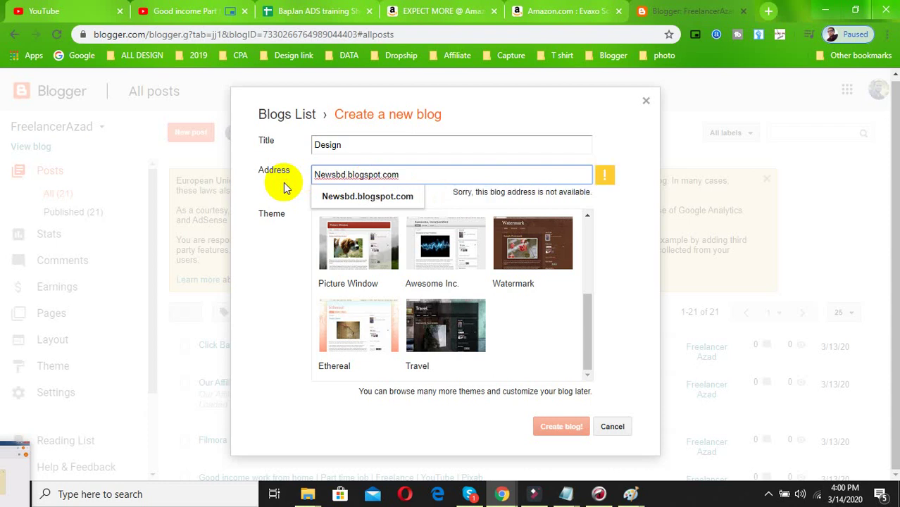
{"action": "type", "text": "bangla"}
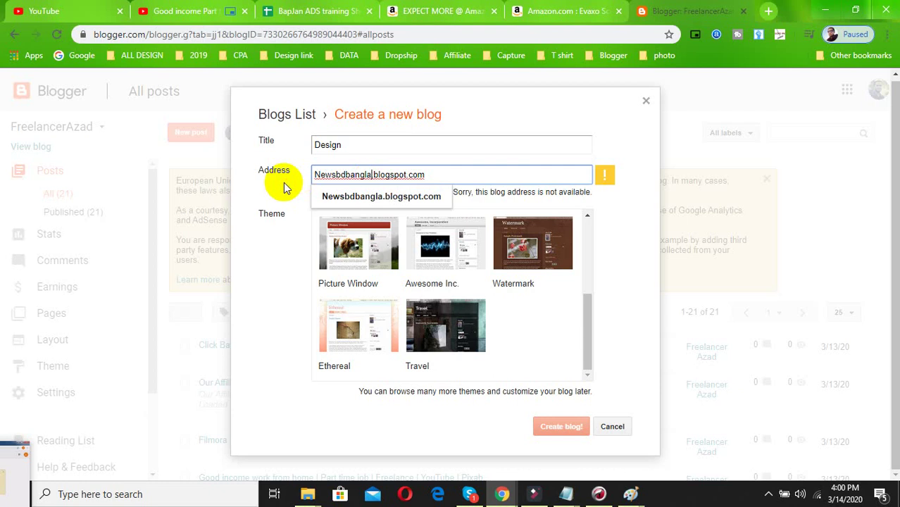
{"action": "type", "text": "0"}
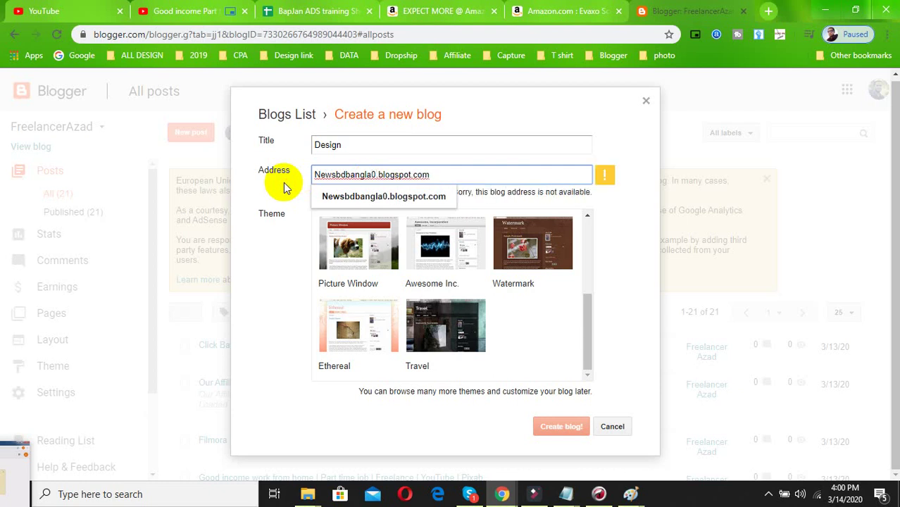
{"action": "type", "text": "7"}
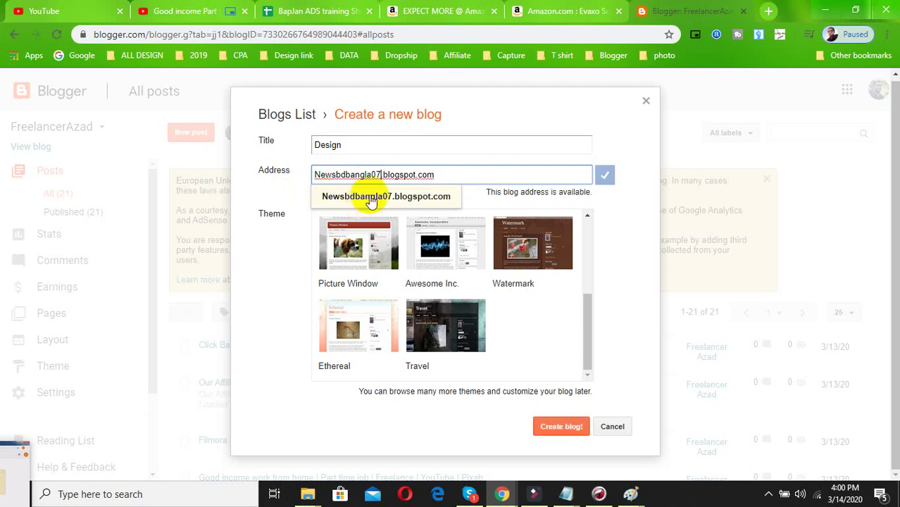
{"action": "left_click", "coordinate": [314, 196]}
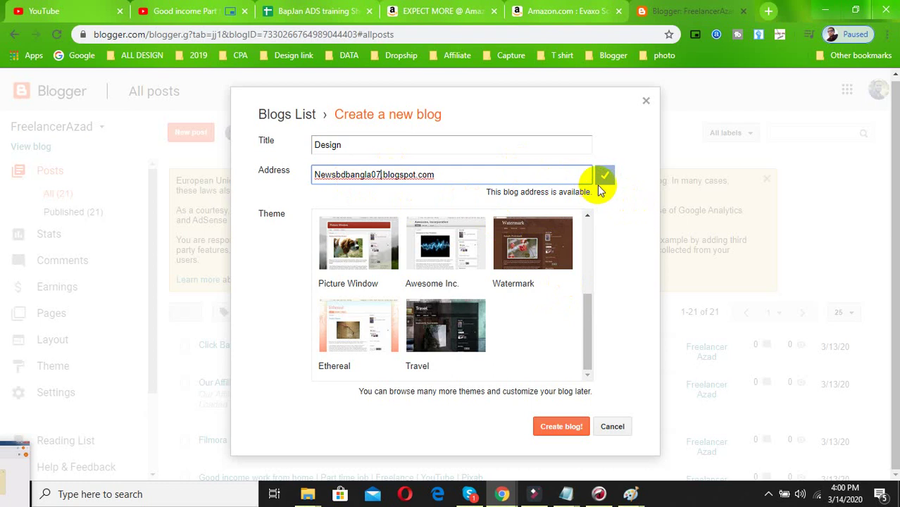
{"action": "left_click", "coordinate": [768, 493]}
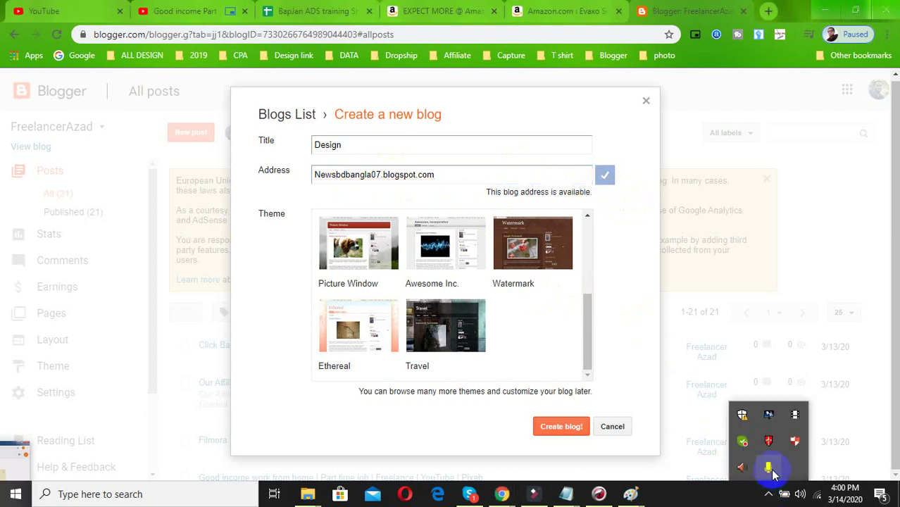
{"action": "left_click", "coordinate": [796, 415]}
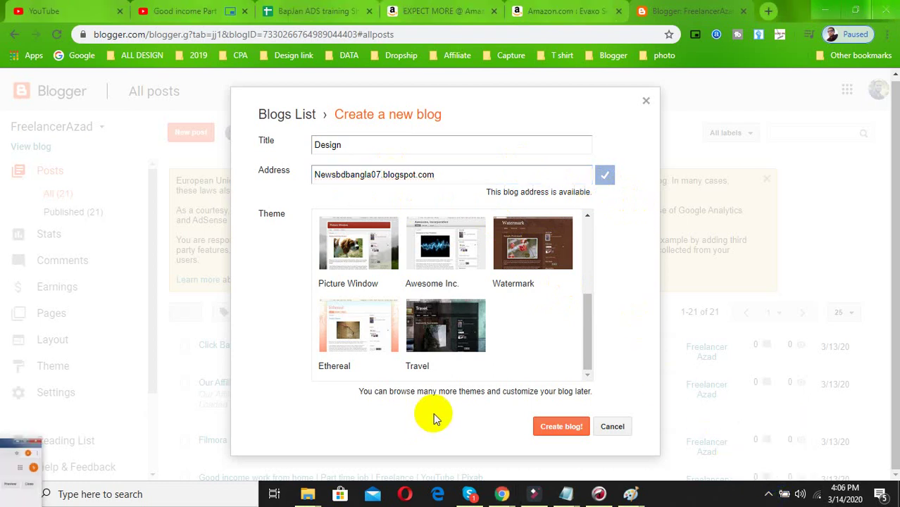
Browse the available themes, choose the Simple theme for the Design blog and create the blog
{"action": "scroll", "coordinate": [364, 298], "scroll_direction": "up", "scroll_amount": 2}
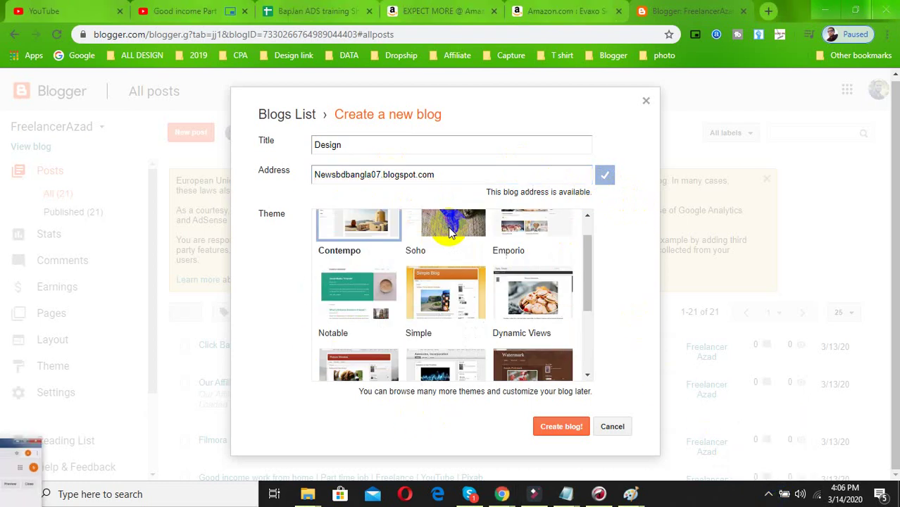
{"action": "scroll", "coordinate": [416, 300], "scroll_direction": "up", "scroll_amount": 1}
{"action": "scroll", "coordinate": [423, 317], "scroll_direction": "down", "scroll_amount": 3}
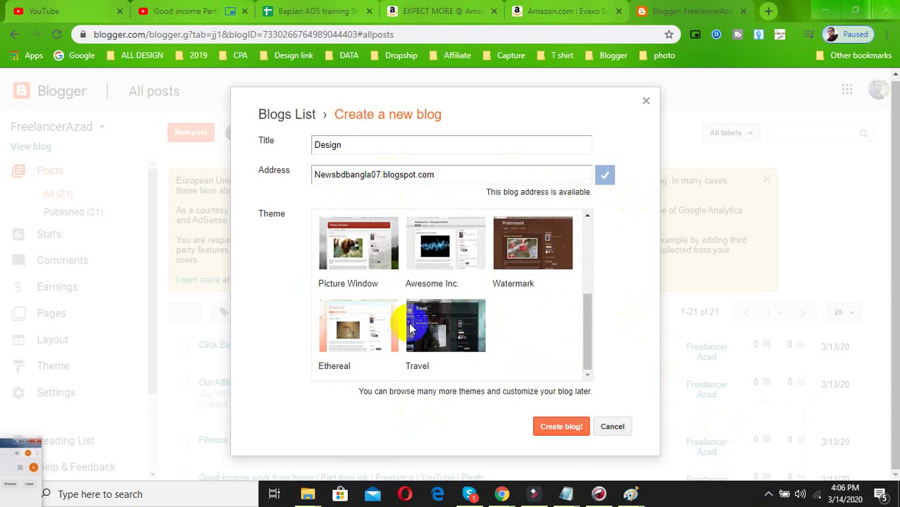
{"action": "scroll", "coordinate": [458, 310], "scroll_direction": "up", "scroll_amount": 1}
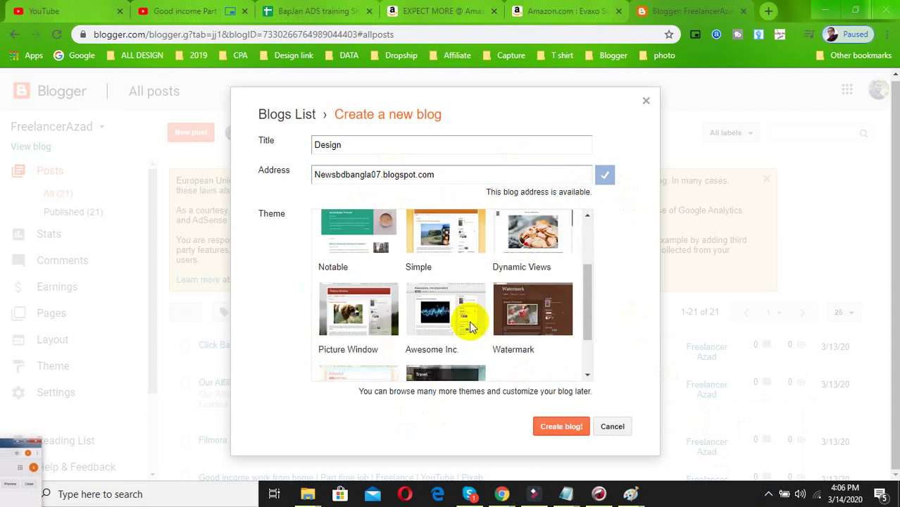
{"action": "scroll", "coordinate": [400, 304], "scroll_direction": "up", "scroll_amount": 1}
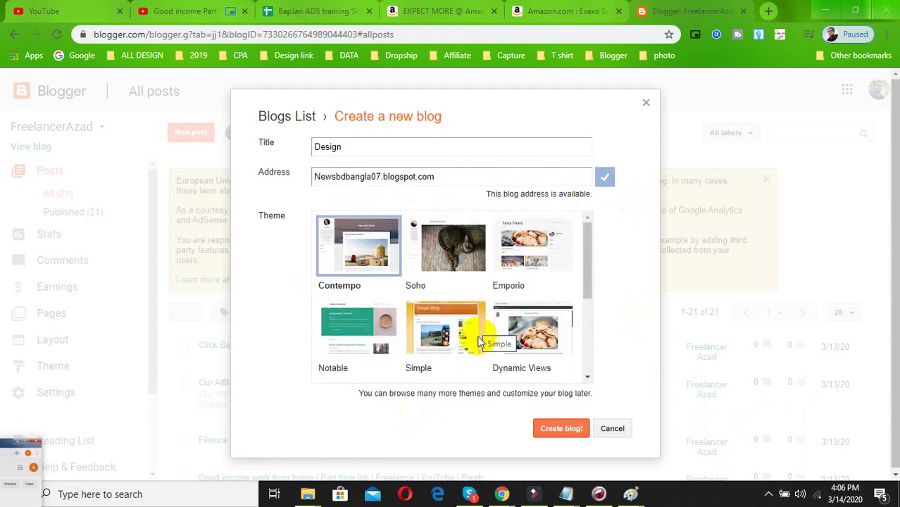
{"action": "scroll", "coordinate": [479, 343], "scroll_direction": "down", "scroll_amount": 1}
{"action": "left_click", "coordinate": [453, 275]}
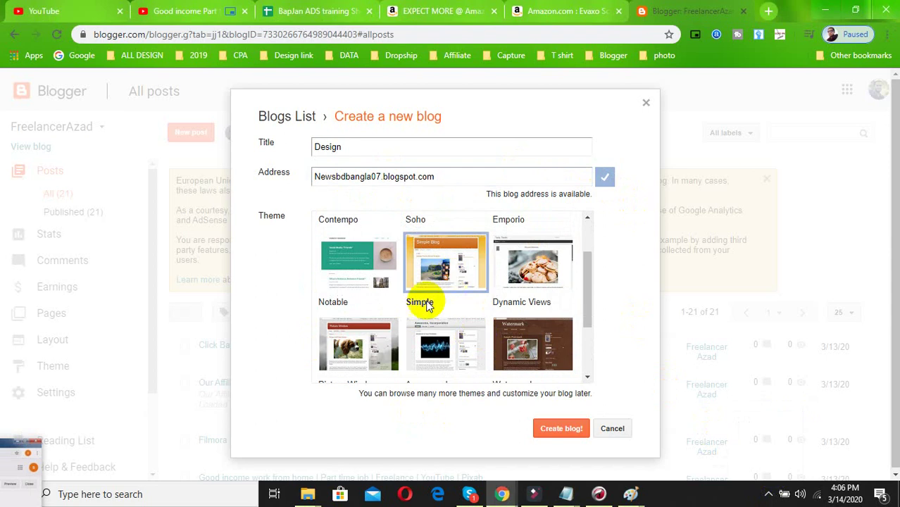
{"action": "left_click", "coordinate": [558, 431]}
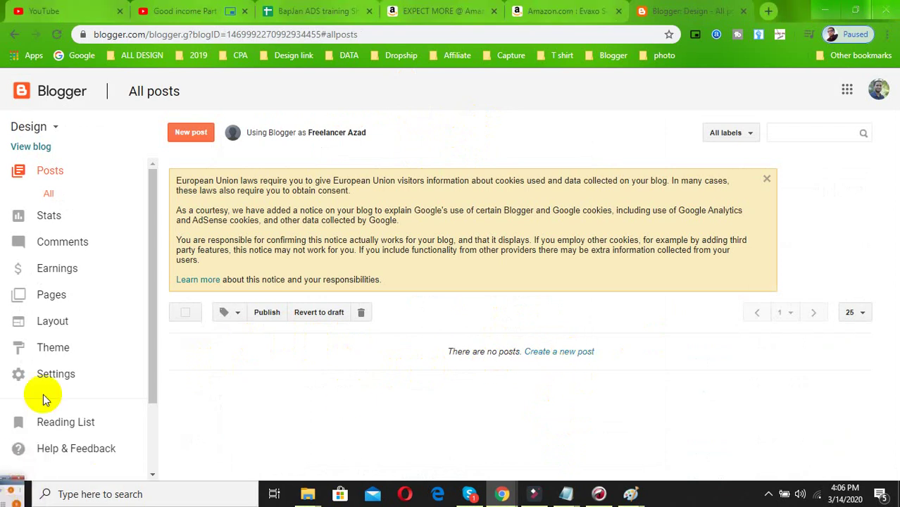
Open the Design blog's basic settings and open its title for editing
{"action": "left_click", "coordinate": [57, 375]}
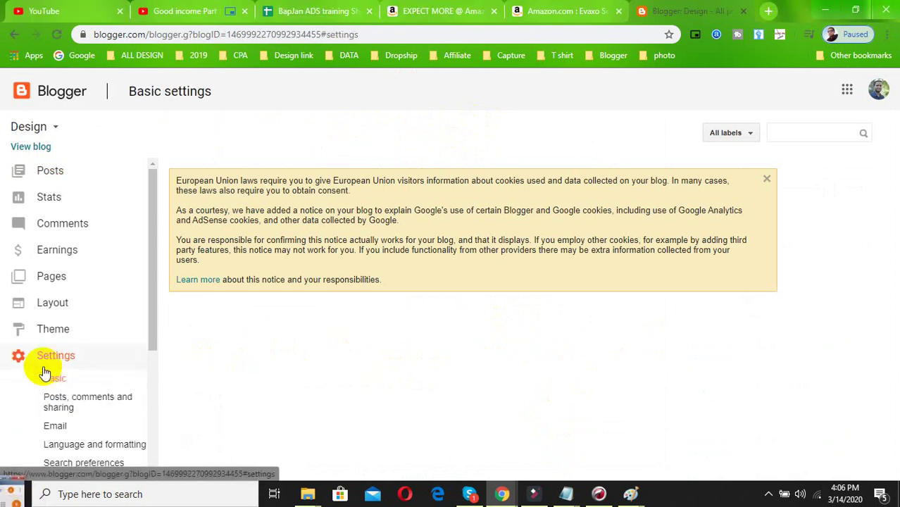
{"action": "scroll", "coordinate": [70, 366], "scroll_direction": "down", "scroll_amount": 2}
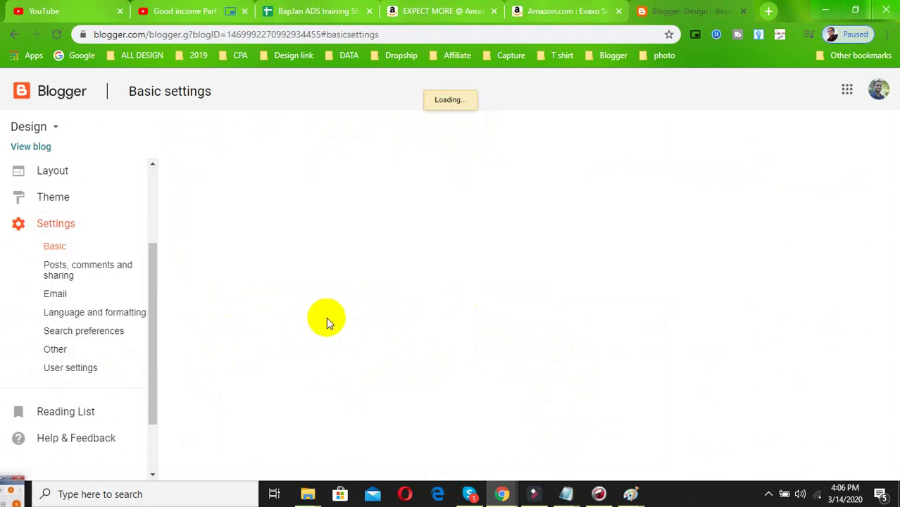
{"action": "scroll", "coordinate": [320, 338], "scroll_direction": "down", "scroll_amount": 1}
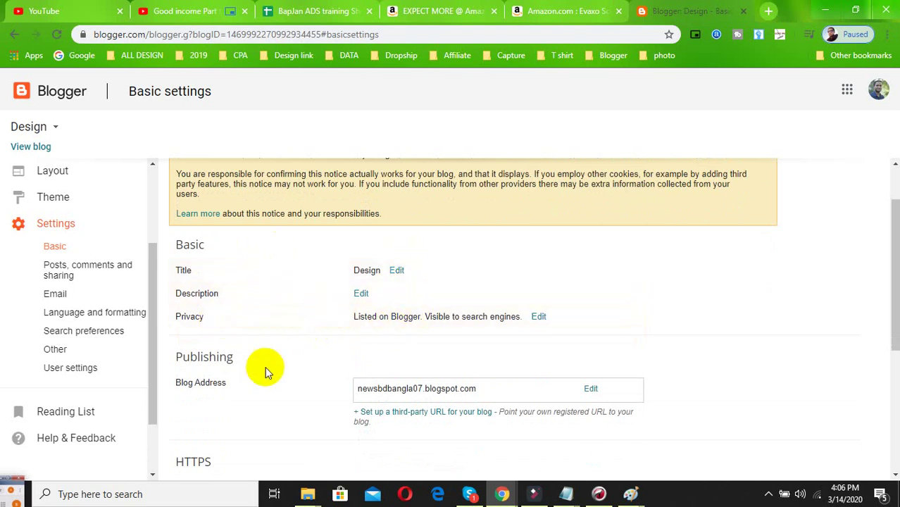
{"action": "left_click", "coordinate": [398, 271]}
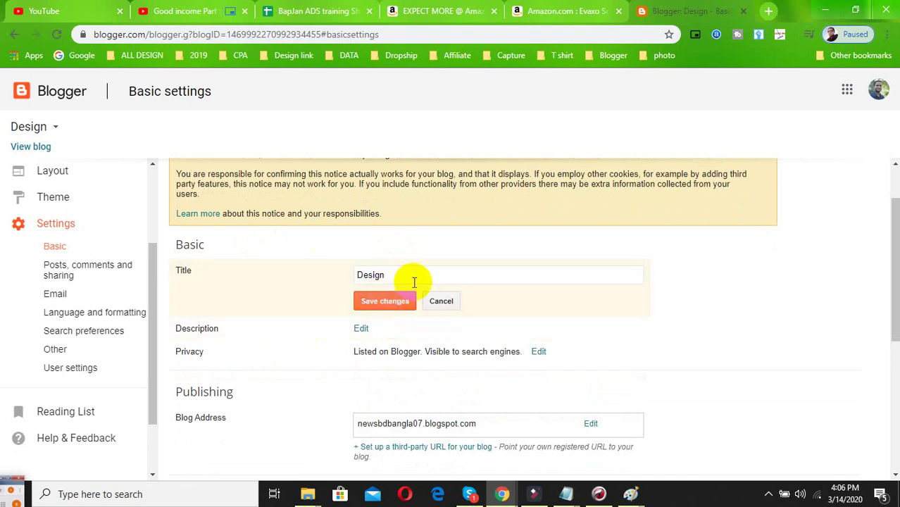
Open the blog description for editing and paste in the hiring-manager introduction from Uplabs.txt
{"action": "left_click", "coordinate": [361, 328]}
{"action": "left_click", "coordinate": [399, 327]}
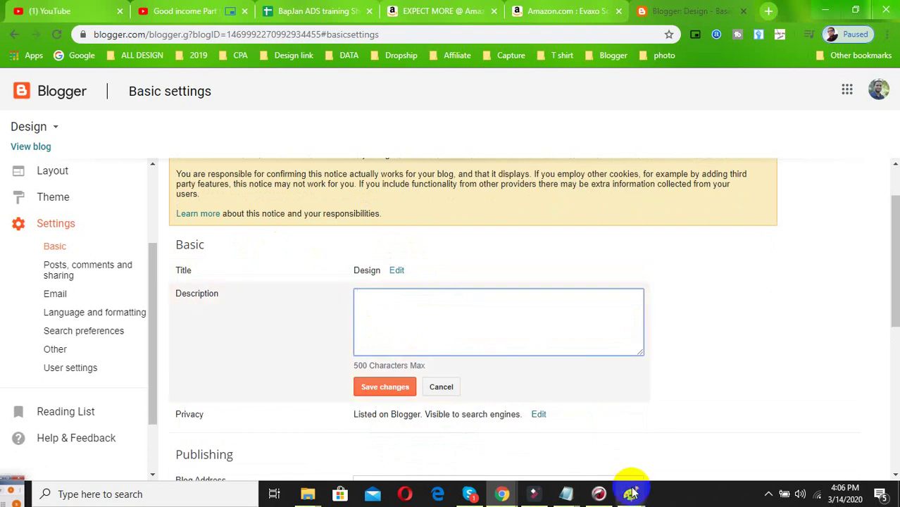
{"action": "mouse_move", "coordinate": [566, 492]}
{"action": "left_click", "coordinate": [751, 431]}
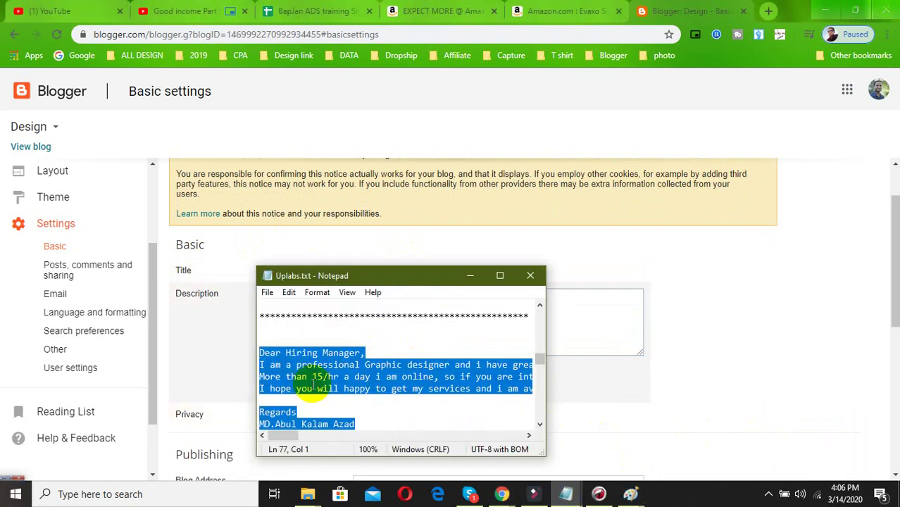
{"action": "left_click", "coordinate": [238, 327]}
{"action": "left_click", "coordinate": [436, 328]}
{"action": "key", "text": "ctrl+v"}
Review the pasted blog description through to its signature and save the changes
{"action": "scroll", "coordinate": [435, 330], "scroll_direction": "up", "scroll_amount": 5}
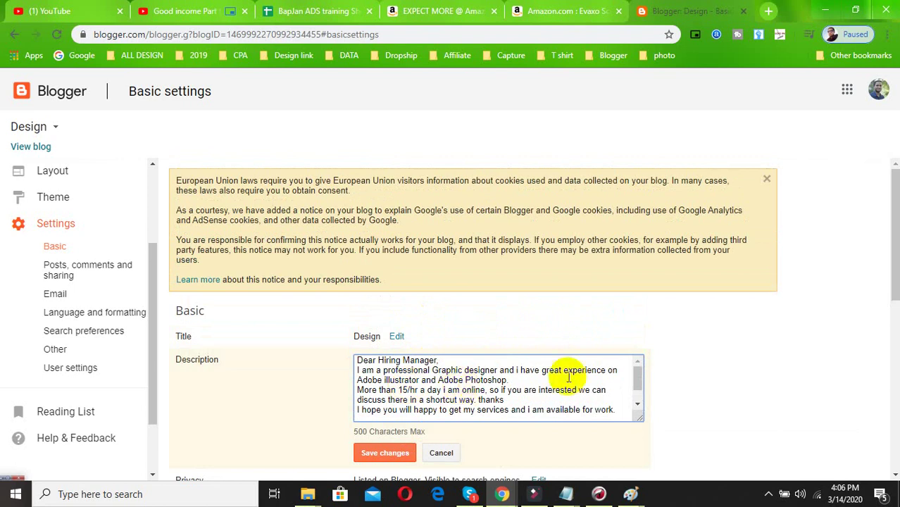
{"action": "scroll", "coordinate": [372, 402], "scroll_direction": "down", "scroll_amount": 3}
{"action": "scroll", "coordinate": [364, 401], "scroll_direction": "down", "scroll_amount": 2}
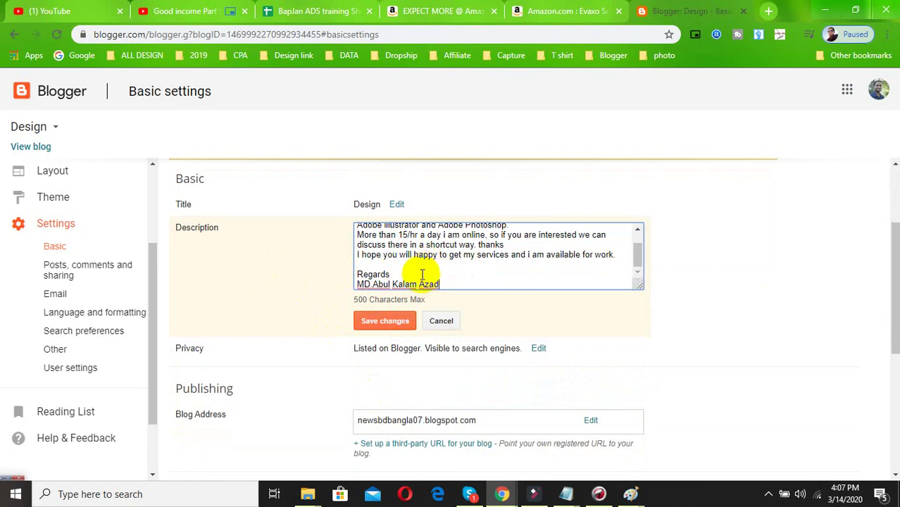
{"action": "scroll", "coordinate": [392, 252], "scroll_direction": "up", "scroll_amount": 2}
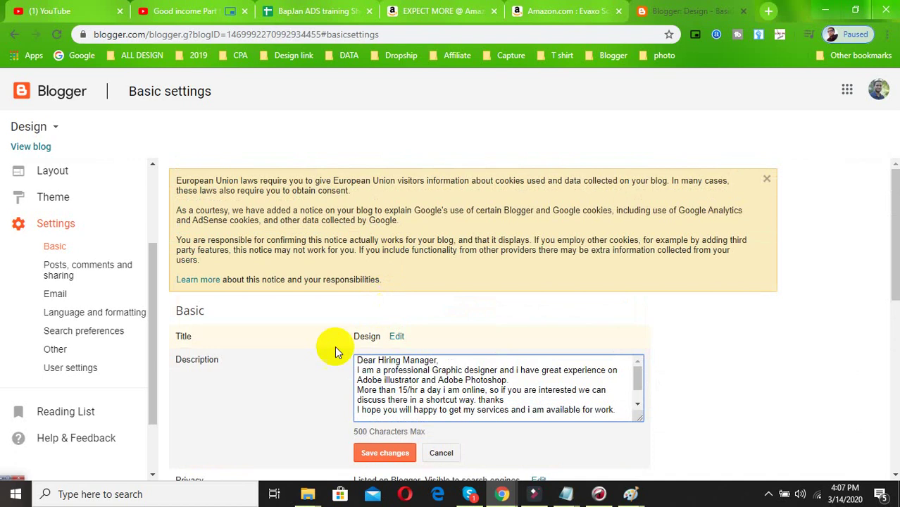
{"action": "scroll", "coordinate": [335, 352], "scroll_direction": "down", "scroll_amount": 2}
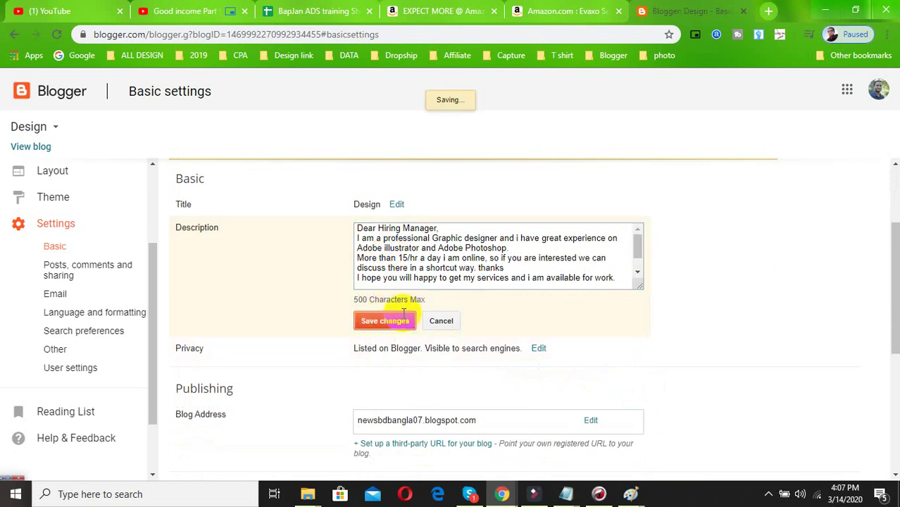
{"action": "scroll", "coordinate": [345, 261], "scroll_direction": "down", "scroll_amount": 1}
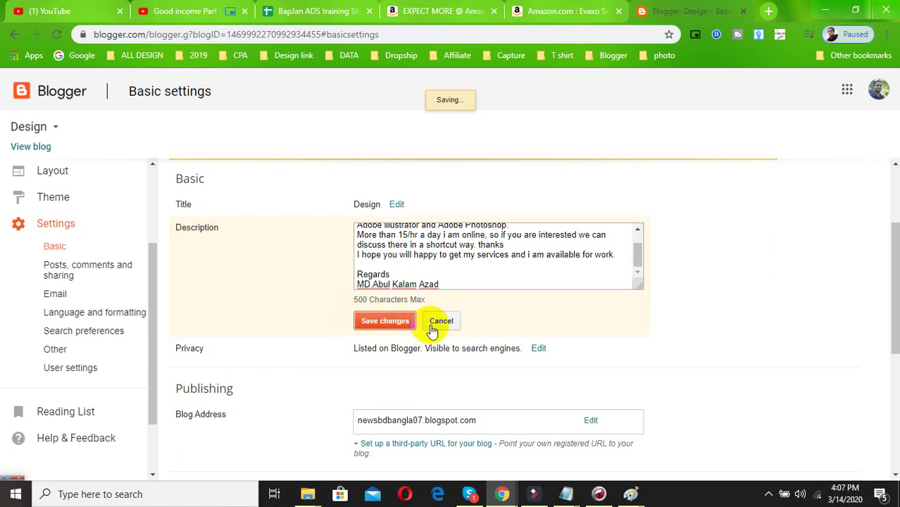
Open the blog's privacy options for editing, accepting the unsaved-changes dialog
{"action": "left_click", "coordinate": [539, 350]}
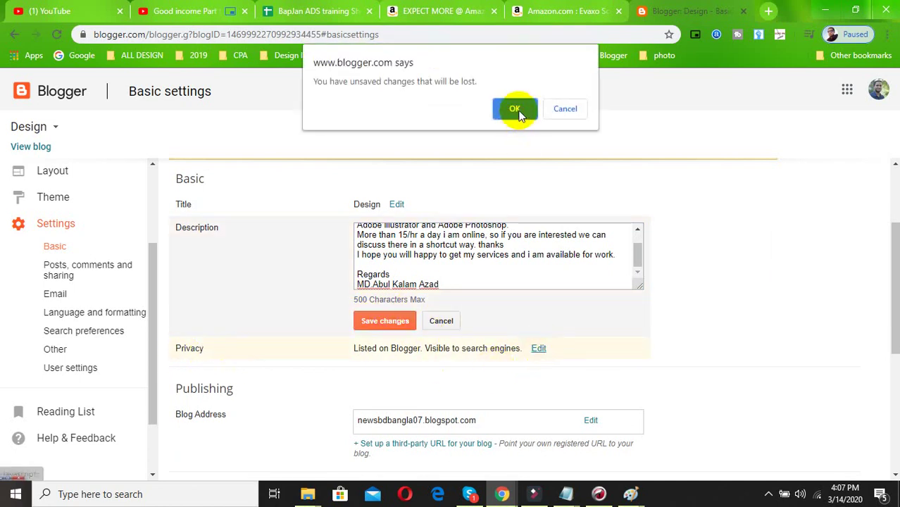
{"action": "left_click", "coordinate": [517, 109]}
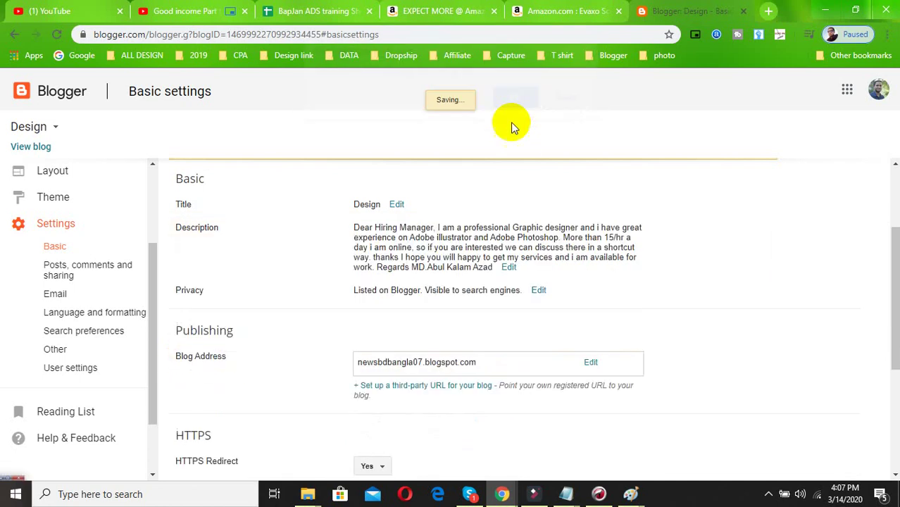
{"action": "left_click", "coordinate": [539, 291]}
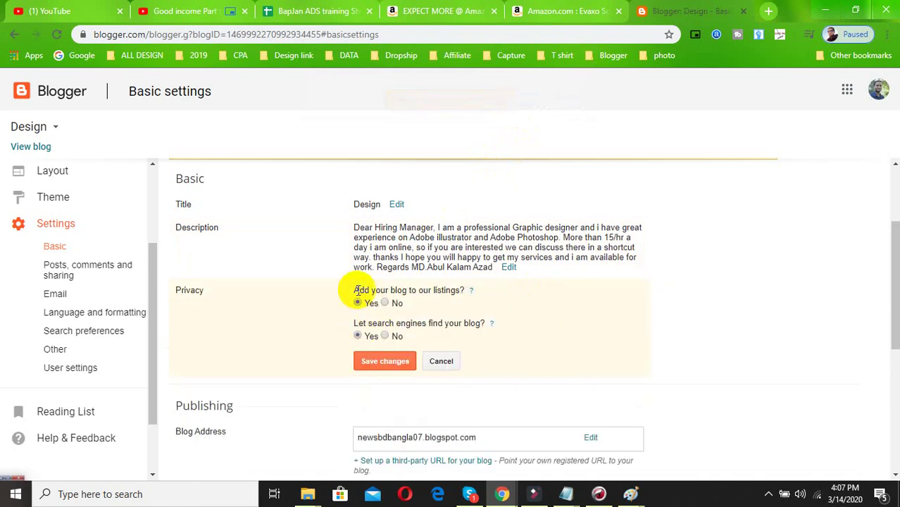
Examine the blog's privacy, publishing address, HTTPS redirect and permissions settings
{"action": "scroll", "coordinate": [394, 310], "scroll_direction": "down", "scroll_amount": 3}
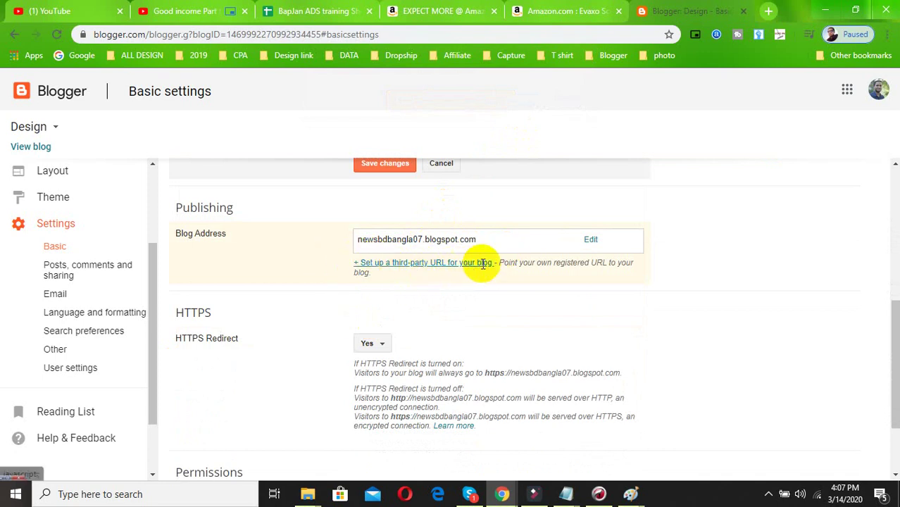
{"action": "scroll", "coordinate": [376, 285], "scroll_direction": "up", "scroll_amount": 1}
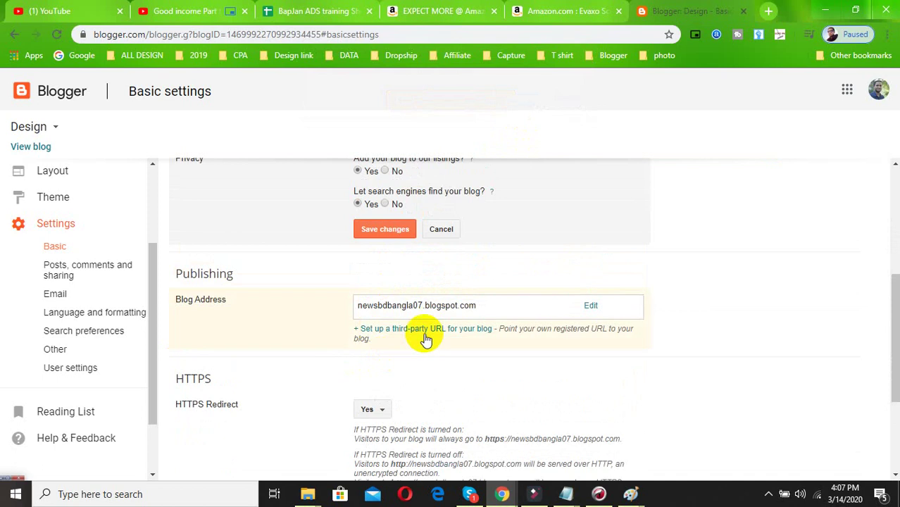
{"action": "scroll", "coordinate": [493, 316], "scroll_direction": "up", "scroll_amount": 1}
{"action": "scroll", "coordinate": [428, 314], "scroll_direction": "down", "scroll_amount": 2}
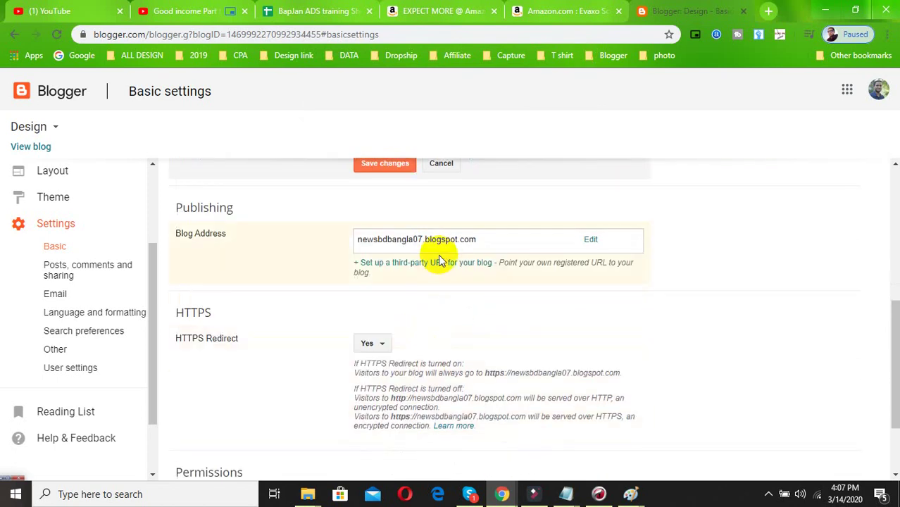
{"action": "scroll", "coordinate": [441, 258], "scroll_direction": "down", "scroll_amount": 2}
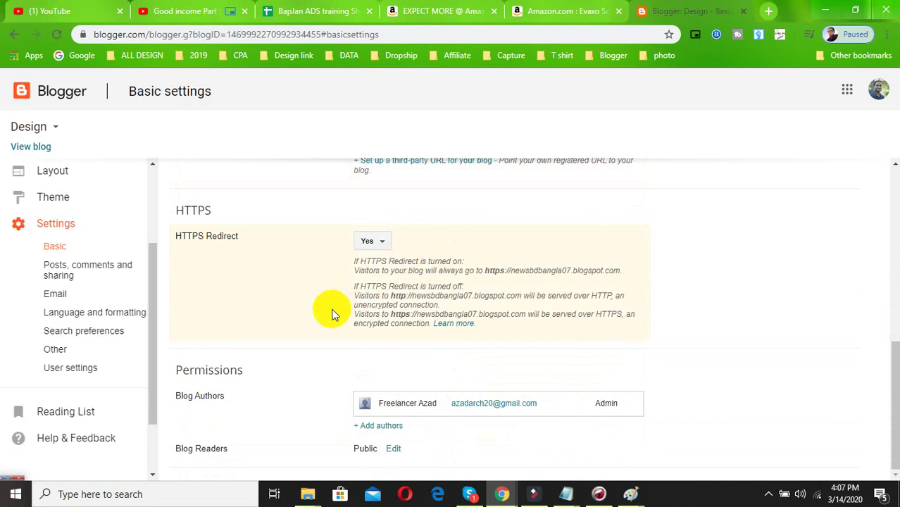
{"action": "scroll", "coordinate": [338, 307], "scroll_direction": "up", "scroll_amount": 2}
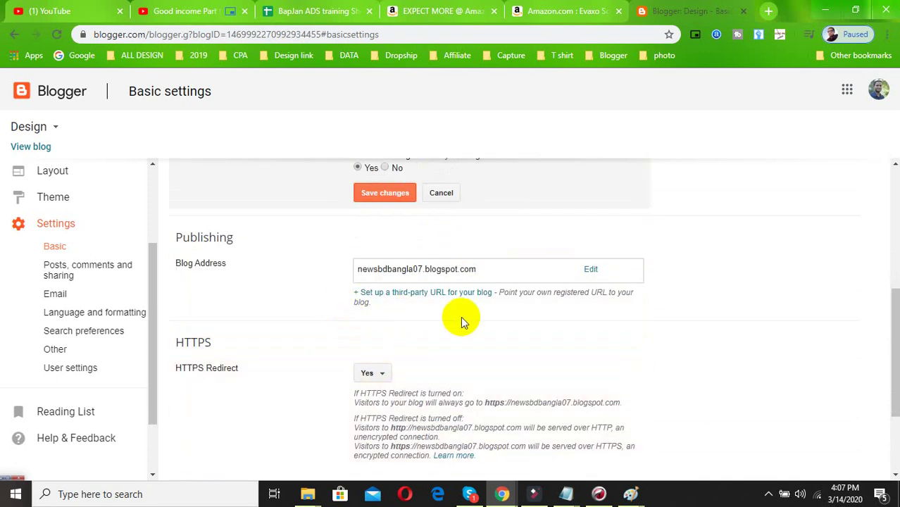
{"action": "scroll", "coordinate": [463, 319], "scroll_direction": "up", "scroll_amount": 3}
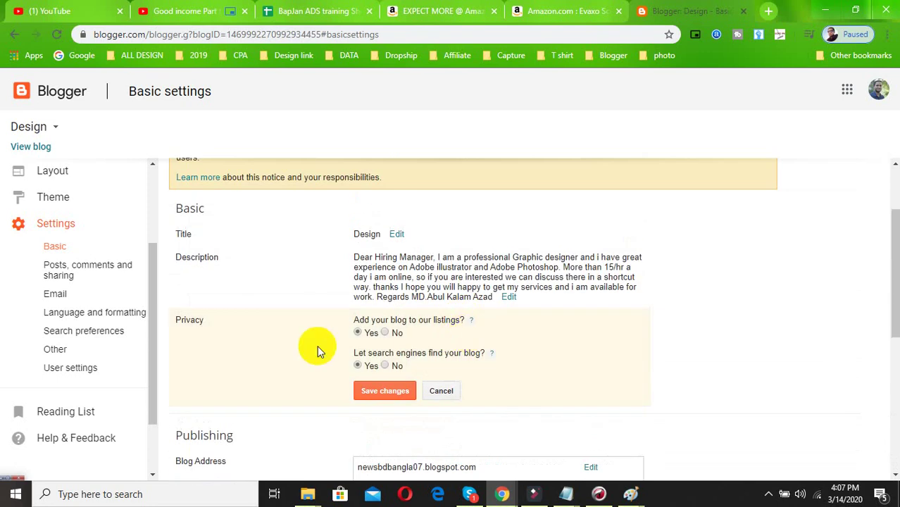
{"action": "scroll", "coordinate": [383, 347], "scroll_direction": "down", "scroll_amount": 1}
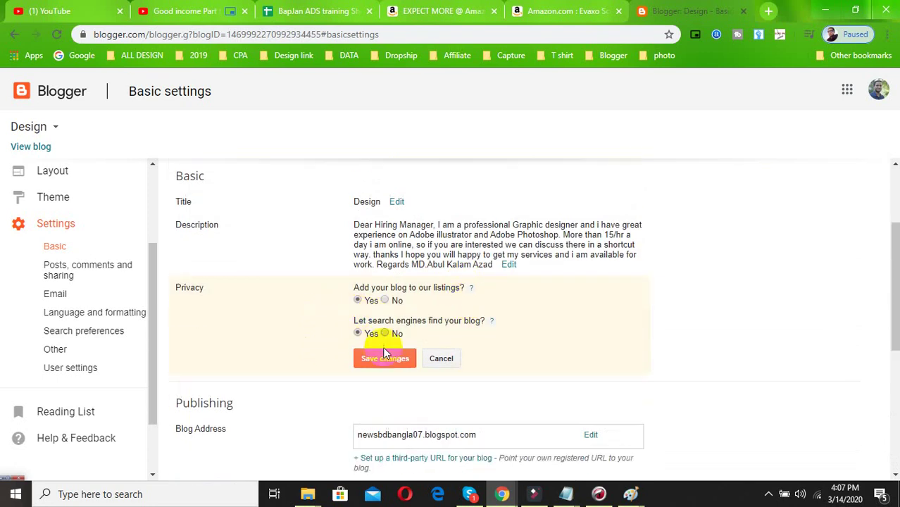
{"action": "scroll", "coordinate": [491, 373], "scroll_direction": "up", "scroll_amount": 1}
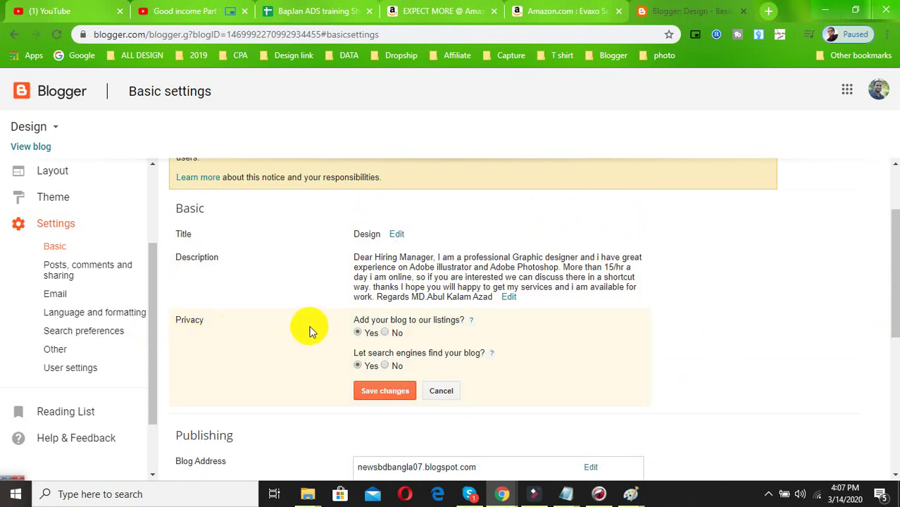
{"action": "left_click", "coordinate": [768, 494]}
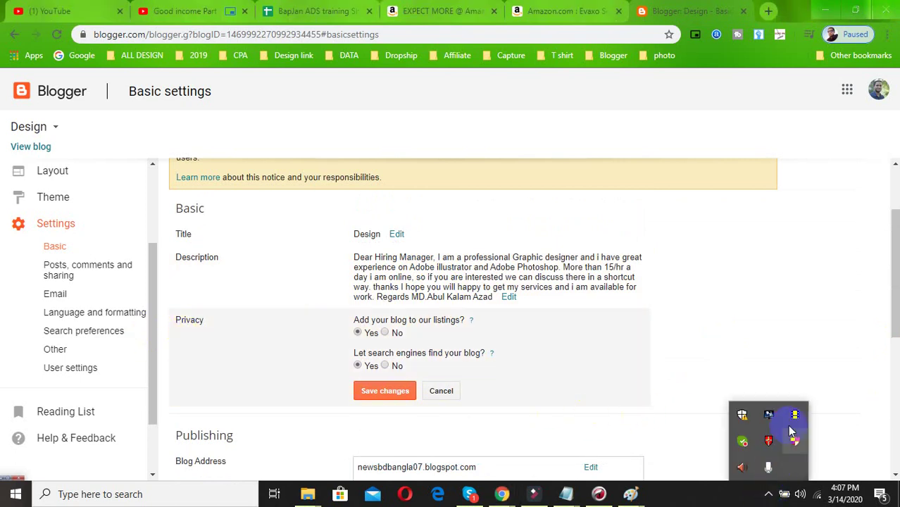
{"action": "left_click", "coordinate": [681, 408]}
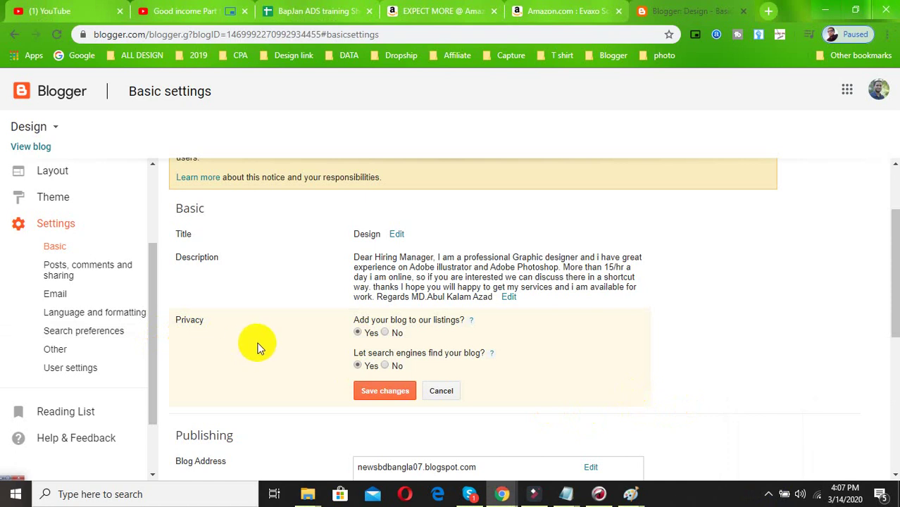
Go to the Design blog's posts list and start a new post
{"action": "scroll", "coordinate": [257, 345], "scroll_direction": "up", "scroll_amount": 1}
{"action": "scroll", "coordinate": [80, 288], "scroll_direction": "up", "scroll_amount": 2}
{"action": "left_click", "coordinate": [62, 177]}
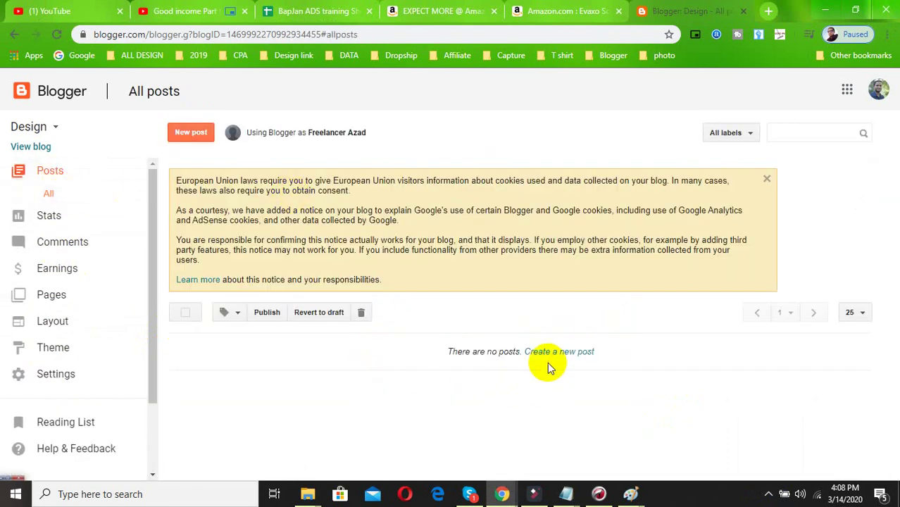
{"action": "left_click", "coordinate": [178, 135]}
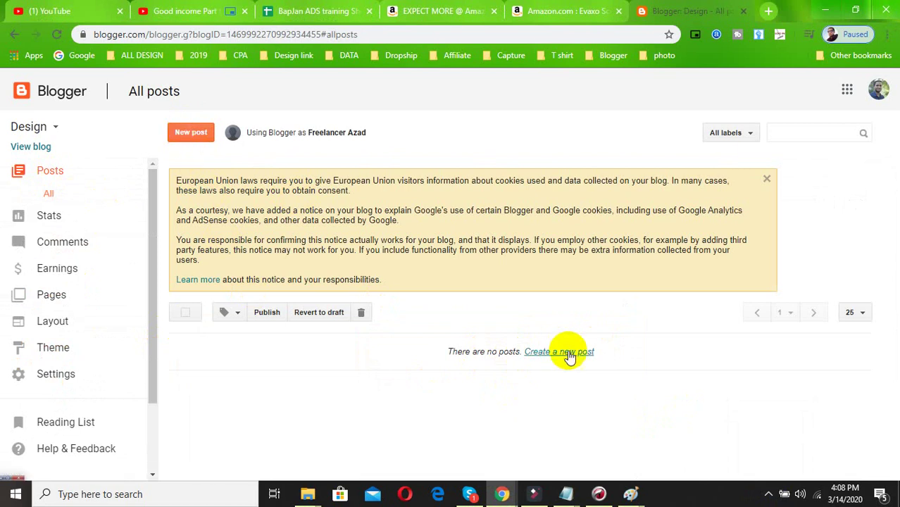
{"action": "left_click", "coordinate": [769, 493]}
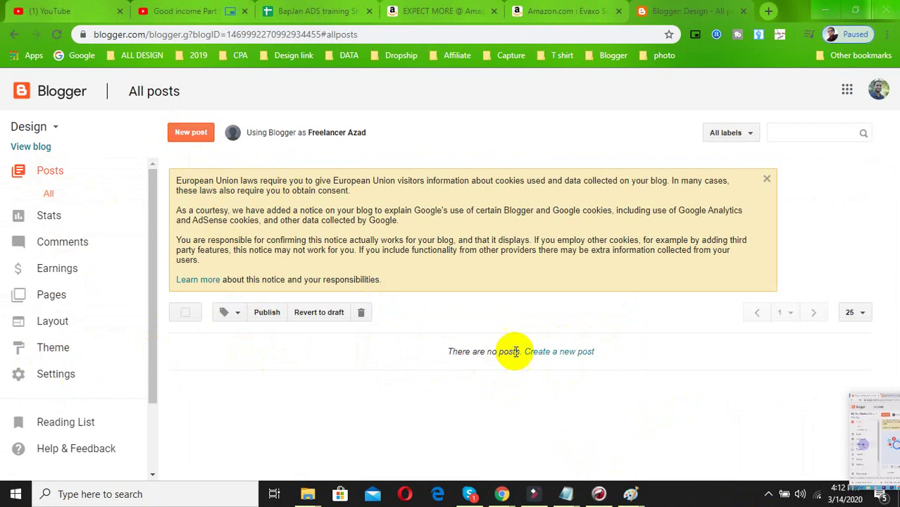
{"action": "left_click", "coordinate": [186, 135]}
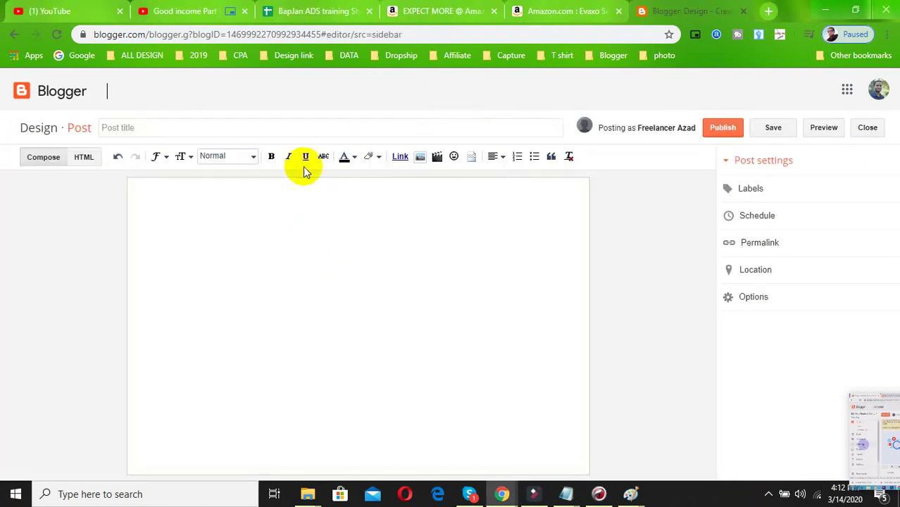
Paste the "Dear Hiring Manager" graphic designer cover letter into the body of the new post
{"action": "mouse_move", "coordinate": [549, 460]}
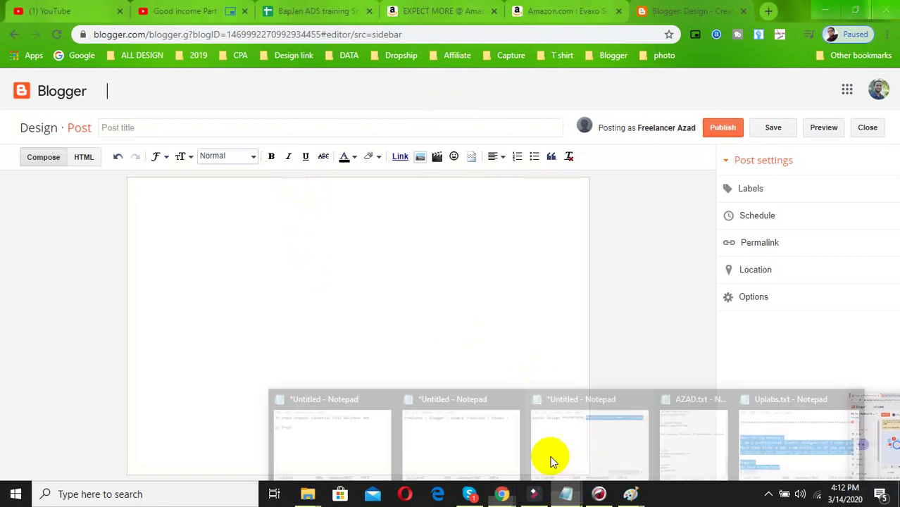
{"action": "left_click", "coordinate": [795, 431]}
{"action": "left_click", "coordinate": [199, 284]}
{"action": "type", "text": "Dear Hiring Manager, I am a professional Graphic designer and i have great experience on Adobe illustrator and Adobe Photoshop. More than 15/hr a day i am online, so if you are interested we can discuss there in a shortcut way. thanks I hope you will happy to get my services and i am available for work.  Regards MD.Abul Kalam Azad"}
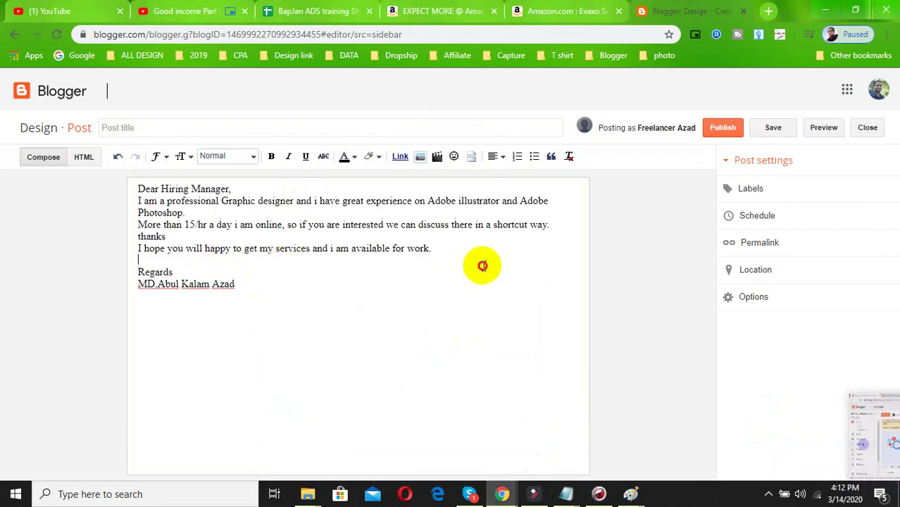
Copy "I am a professional Graphic designer" from the letter's second line and use it as the post title
{"action": "left_click", "coordinate": [246, 129]}
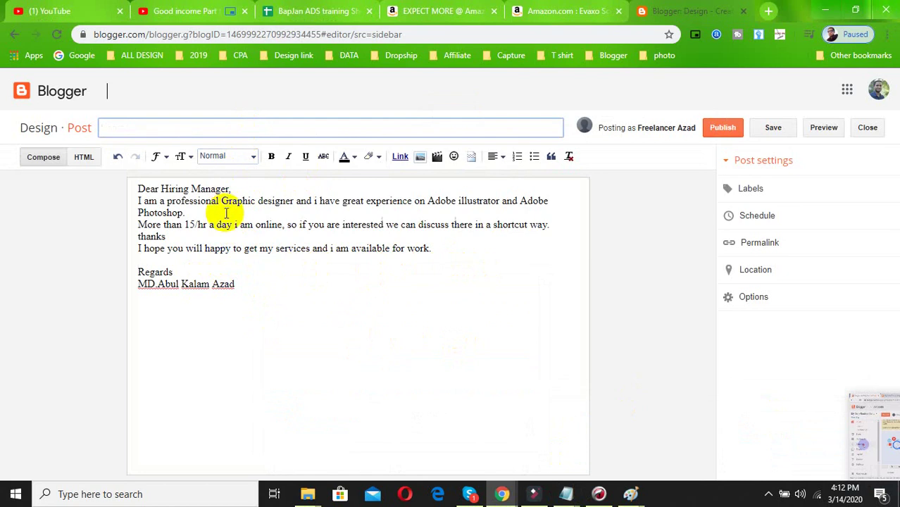
{"action": "left_click", "coordinate": [254, 273]}
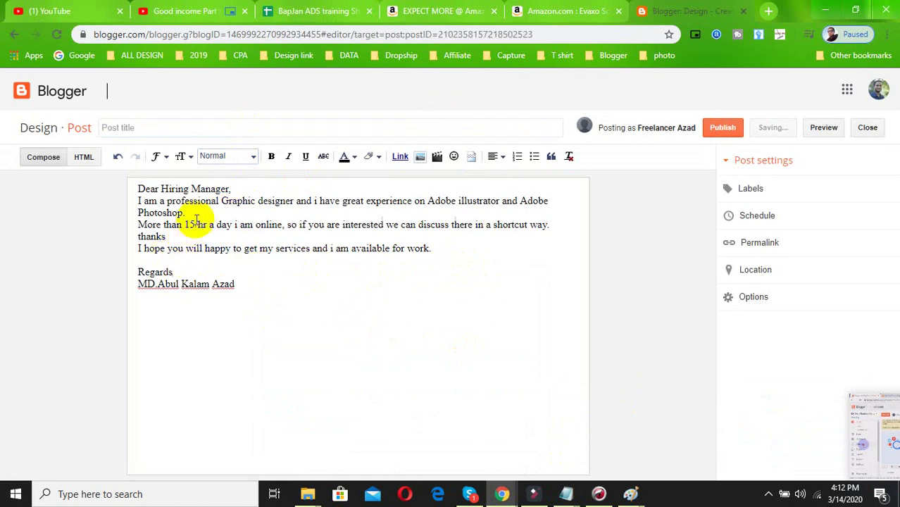
{"action": "left_click_drag", "start_coordinate": [150, 200], "coordinate": [116, 201]}
{"action": "key", "text": "ctrl+c"}
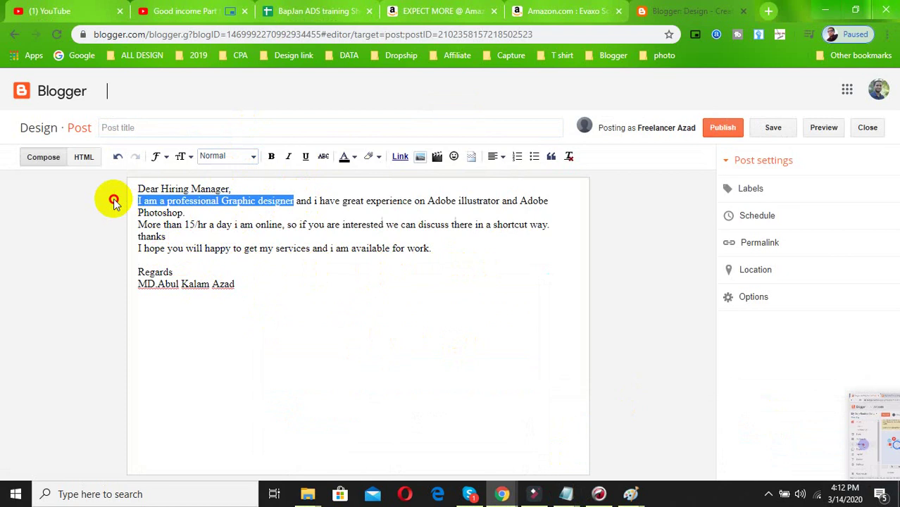
{"action": "left_click", "coordinate": [196, 128]}
{"action": "key", "text": "ctrl+v"}
{"action": "left_click", "coordinate": [285, 312]}
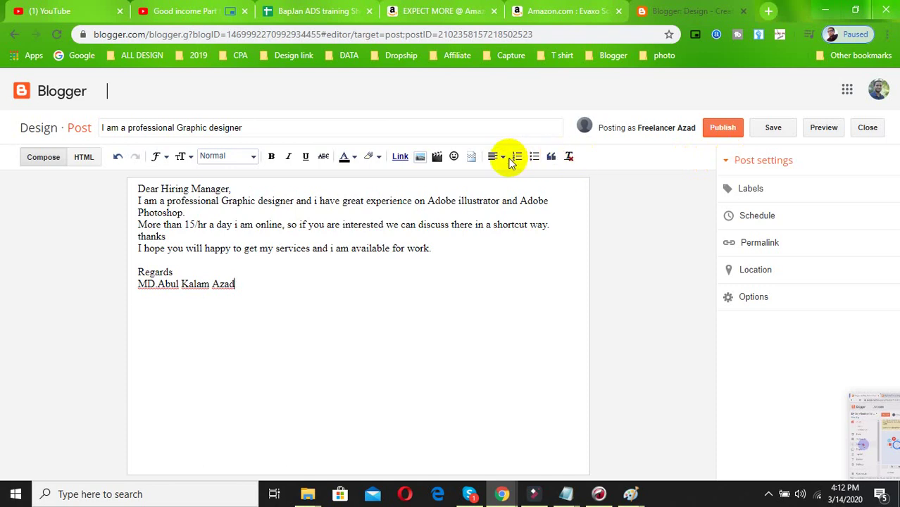
Try quote formatting on the signature name line and bring up the alignment choices for it
{"action": "left_click", "coordinate": [555, 160]}
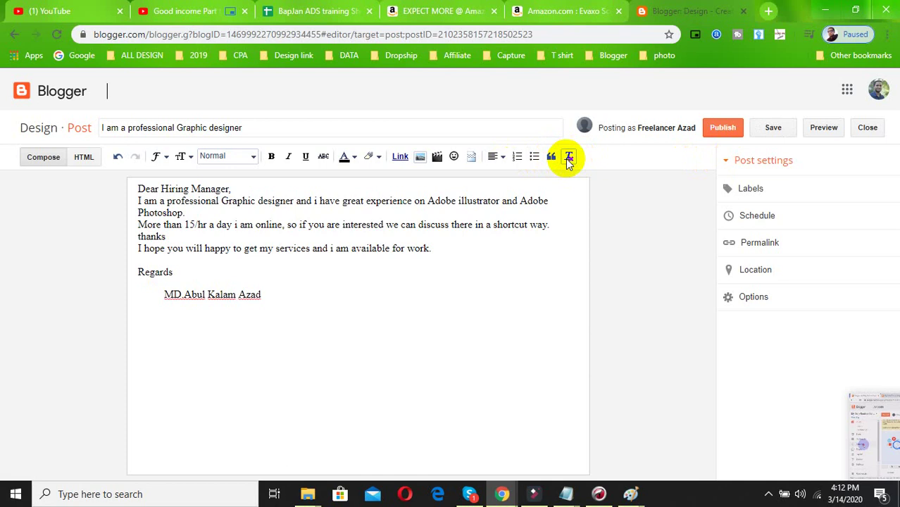
{"action": "left_click", "coordinate": [727, 161]}
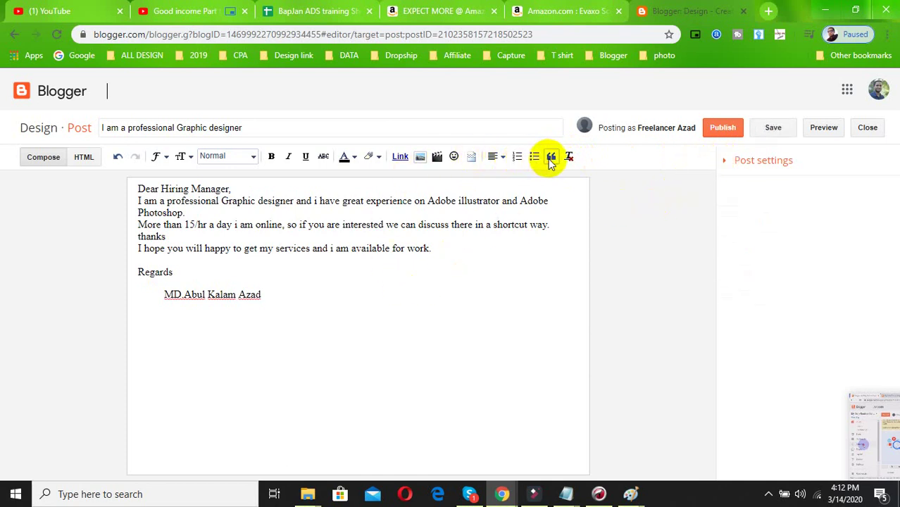
{"action": "left_click", "coordinate": [372, 157]}
{"action": "left_click", "coordinate": [554, 238]}
{"action": "left_click_drag", "start_coordinate": [262, 295], "coordinate": [176, 280]}
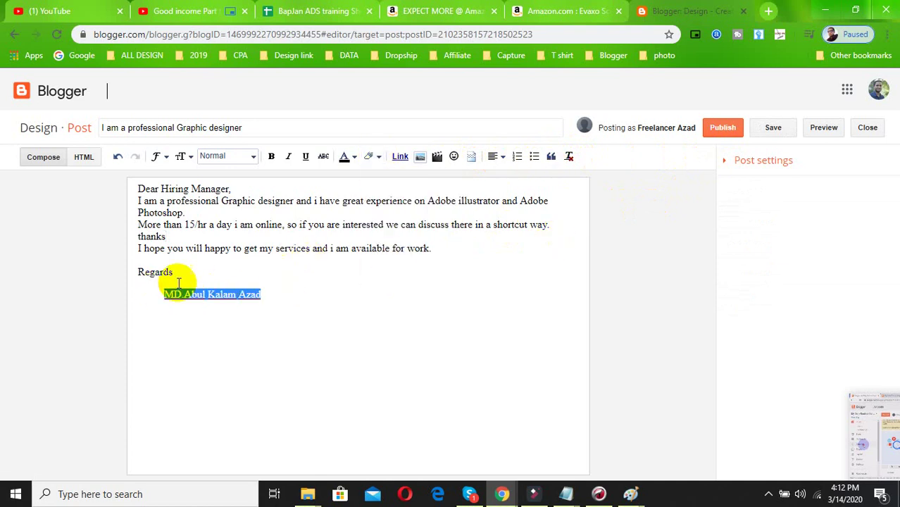
{"action": "left_click", "coordinate": [499, 158]}
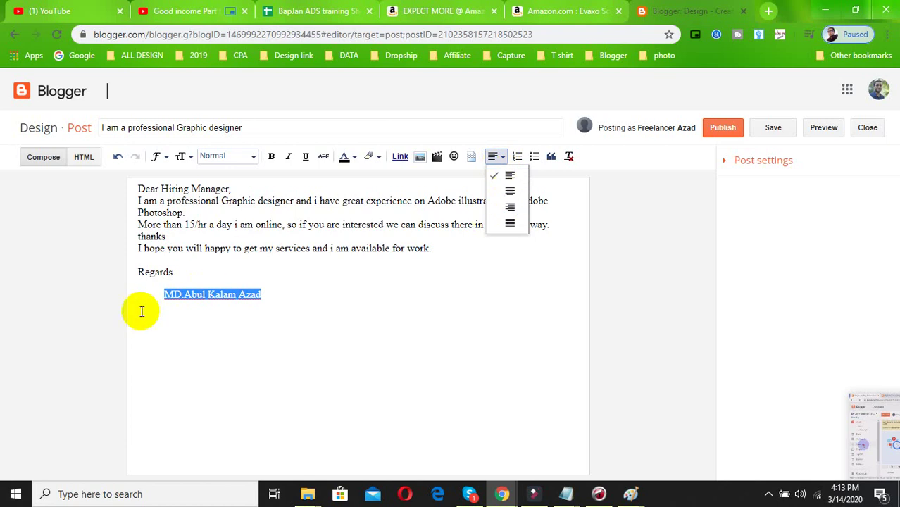
Remove the quote indentation from the signature name and put it back on its own line under "Regards"
{"action": "left_click", "coordinate": [175, 295]}
{"action": "key", "text": "BackSpace"}
{"action": "key", "text": "BackSpace"}
{"action": "key", "text": "BackSpace"}
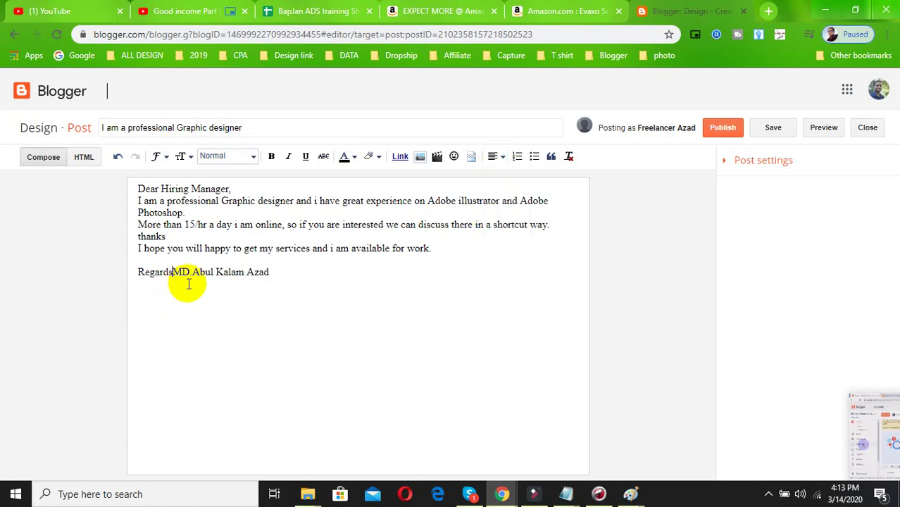
{"action": "key", "text": "Return"}
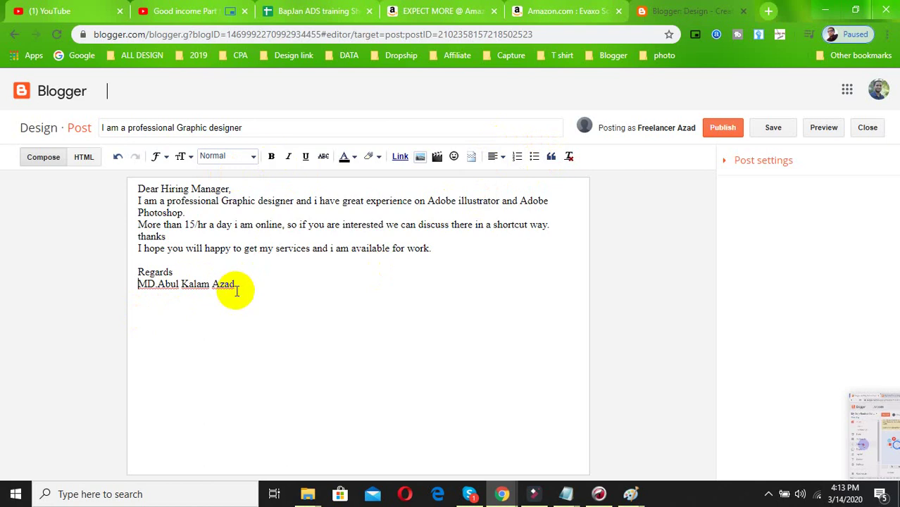
Make the "Dear Hiring Manager," greeting bold and expand the post settings
{"action": "left_click_drag", "start_coordinate": [232, 285], "coordinate": [110, 266]}
{"action": "left_click_drag", "start_coordinate": [230, 188], "coordinate": [130, 189]}
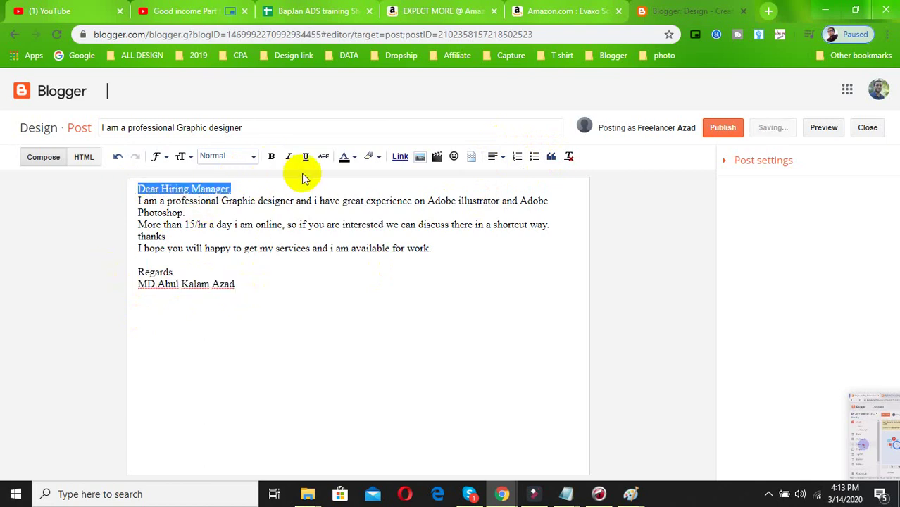
{"action": "left_click", "coordinate": [271, 156]}
{"action": "left_click", "coordinate": [268, 304]}
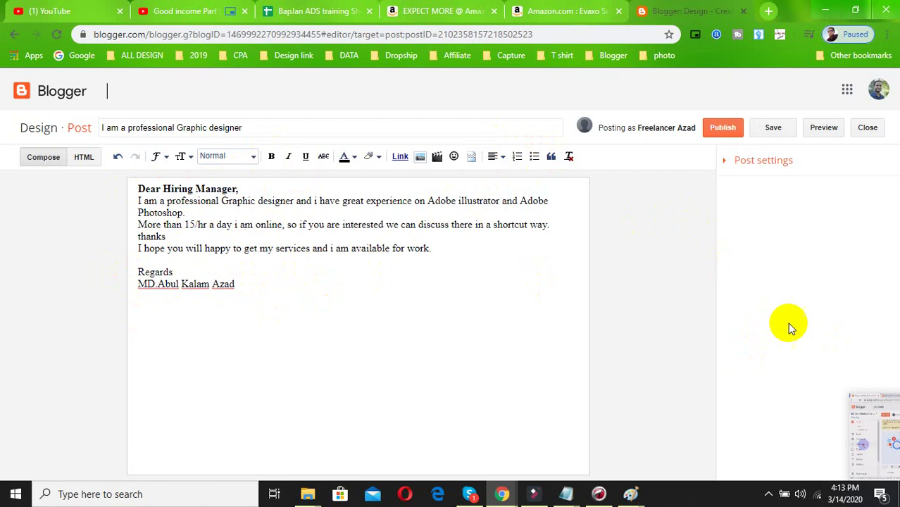
{"action": "left_click", "coordinate": [725, 160]}
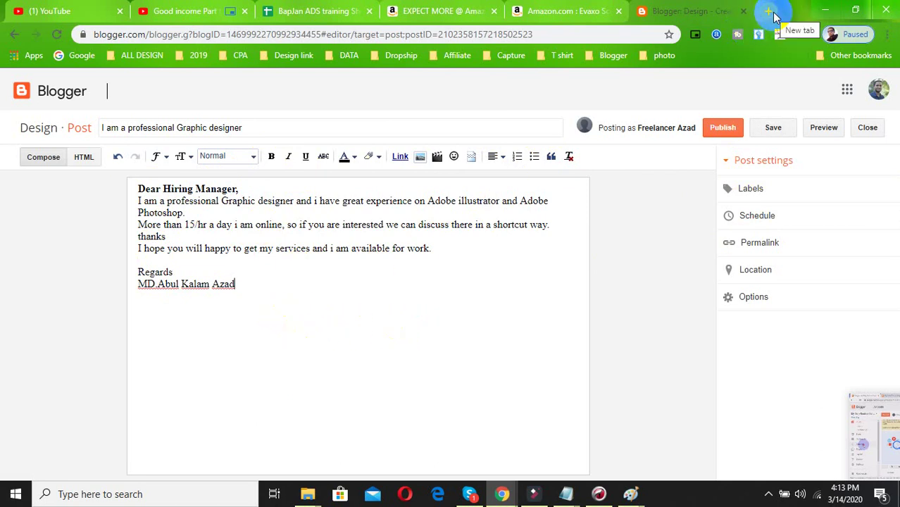
Copy "Pexels" from the Notepad keyword list and search for it in a new browser tab
{"action": "left_click", "coordinate": [770, 495]}
{"action": "left_click", "coordinate": [796, 438]}
{"action": "double_click", "coordinate": [494, 219]}
{"action": "key", "text": "ctrl+c"}
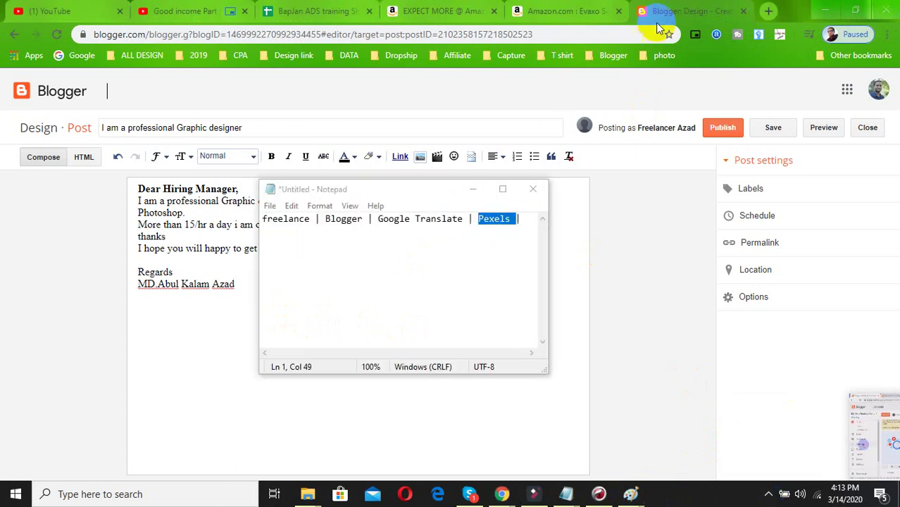
{"action": "left_click", "coordinate": [769, 11]}
{"action": "key", "text": "ctrl+v"}
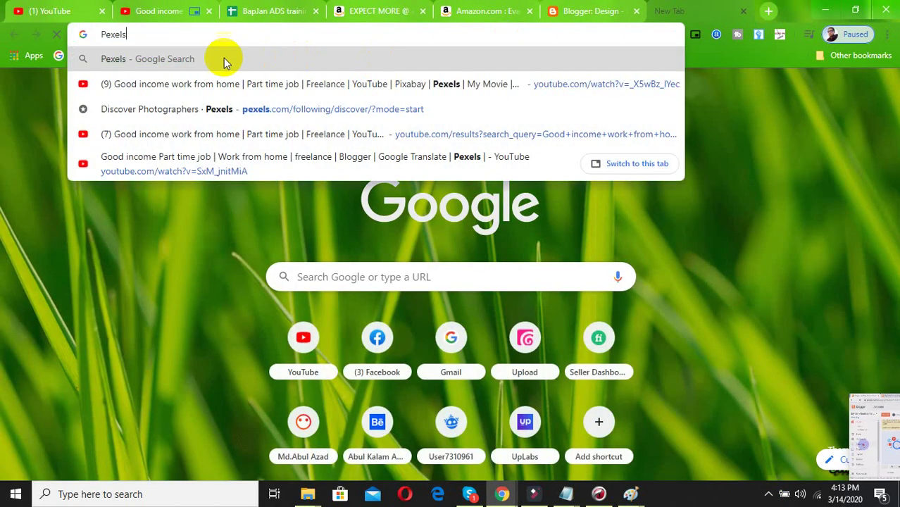
{"action": "key", "text": "Return"}
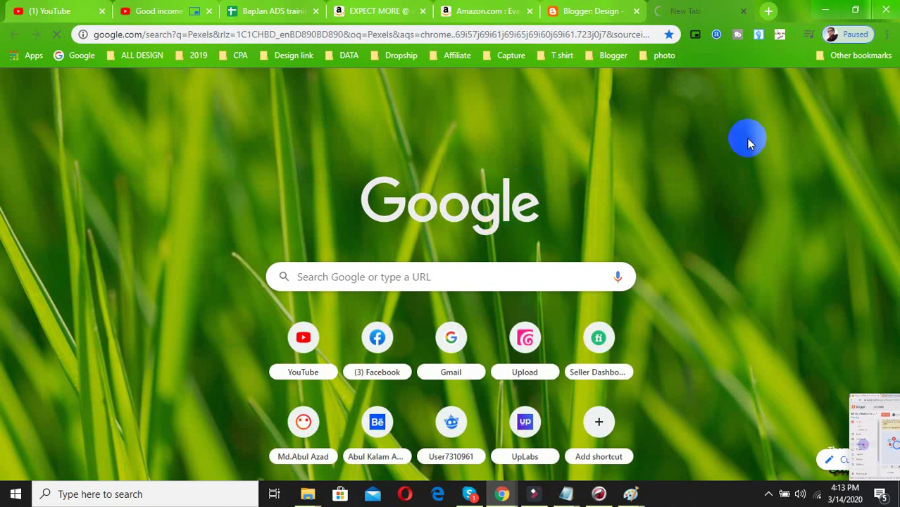
Copy the words "Graphic designer" from the post's second line and return to the Pexels tab
{"action": "left_click", "coordinate": [593, 10]}
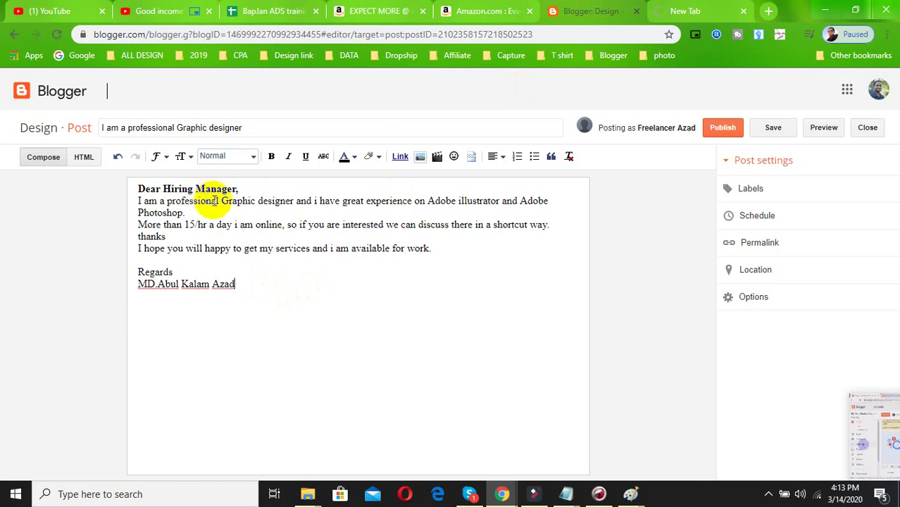
{"action": "left_click_drag", "start_coordinate": [222, 201], "coordinate": [293, 201]}
{"action": "right_click", "coordinate": [285, 204]}
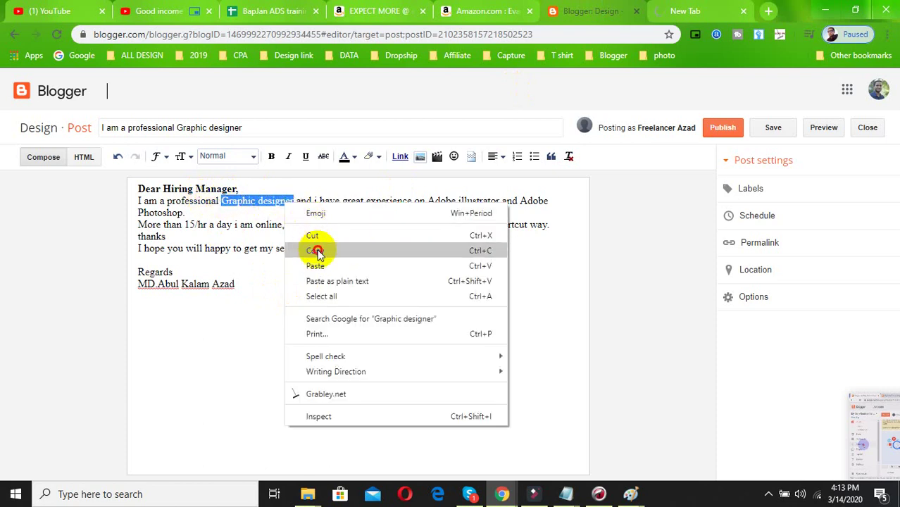
{"action": "left_click", "coordinate": [316, 247]}
{"action": "left_click", "coordinate": [697, 9]}
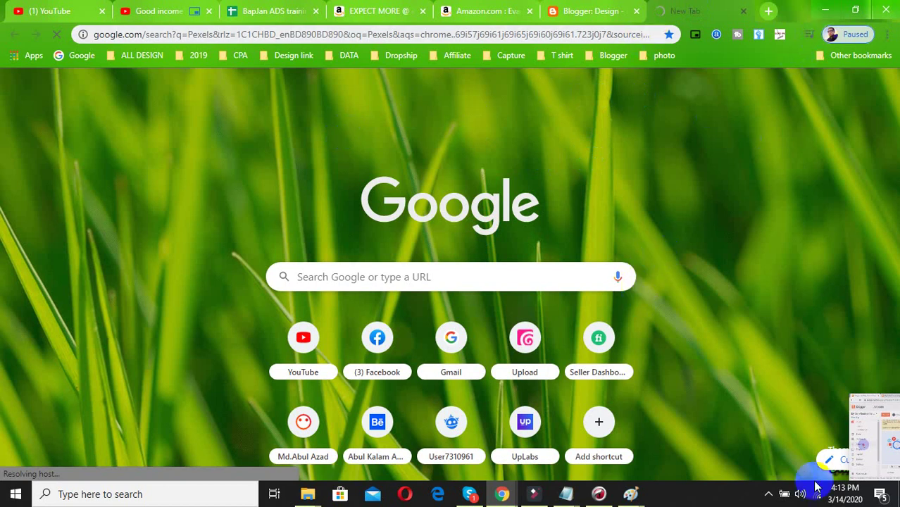
{"action": "left_click", "coordinate": [771, 491]}
{"action": "left_click", "coordinate": [795, 415]}
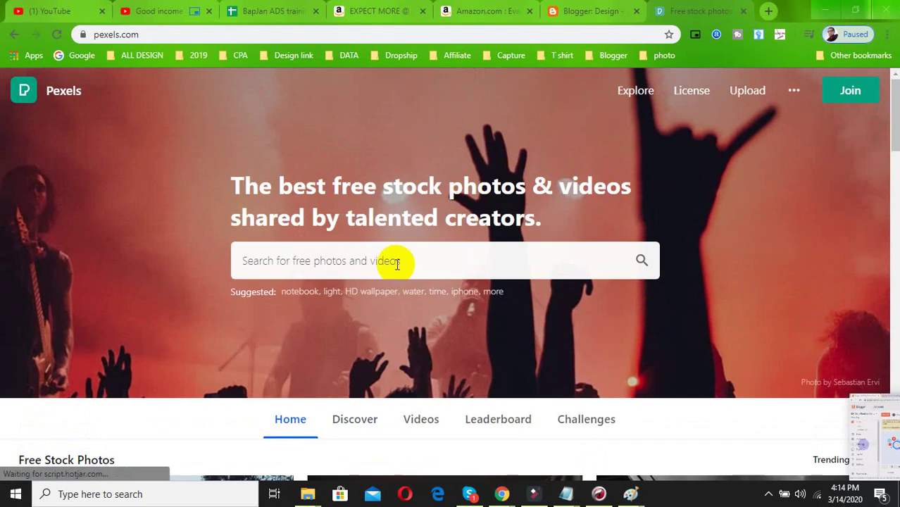
Search Pexels for "graphic designer" photos using the matching suggestion
{"action": "left_click", "coordinate": [397, 264]}
{"action": "type", "text": "Graphic designer"}
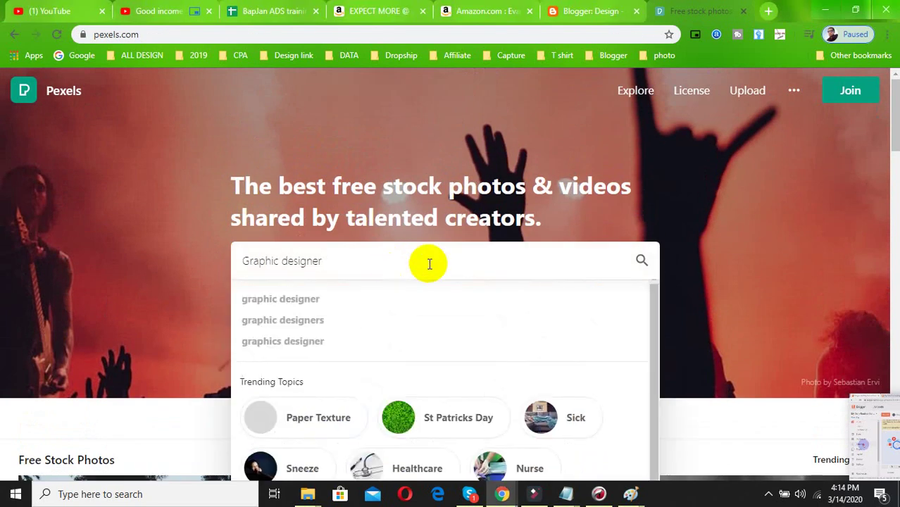
{"action": "left_click", "coordinate": [313, 309]}
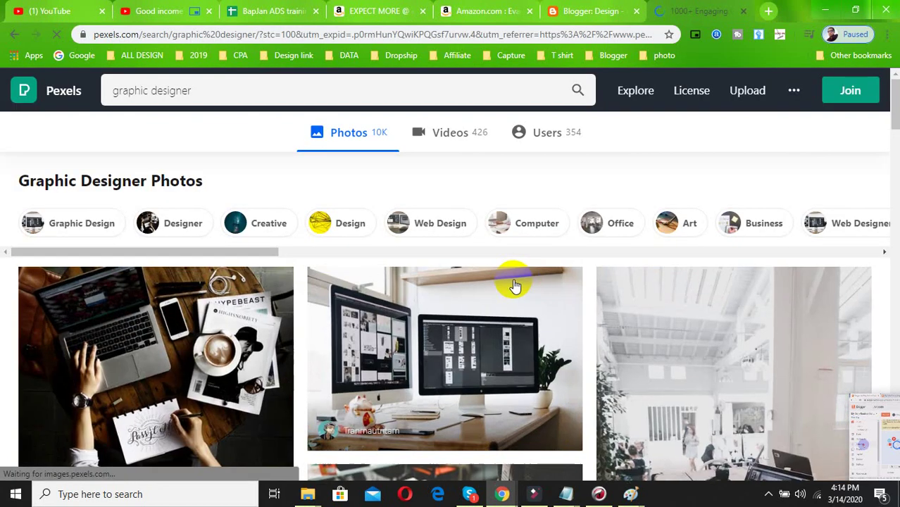
Copy the Pexels photo of the desk with two monitors and paste it below the signature in the post
{"action": "scroll", "coordinate": [378, 314], "scroll_direction": "down", "scroll_amount": 2}
{"action": "scroll", "coordinate": [423, 310], "scroll_direction": "down", "scroll_amount": 2}
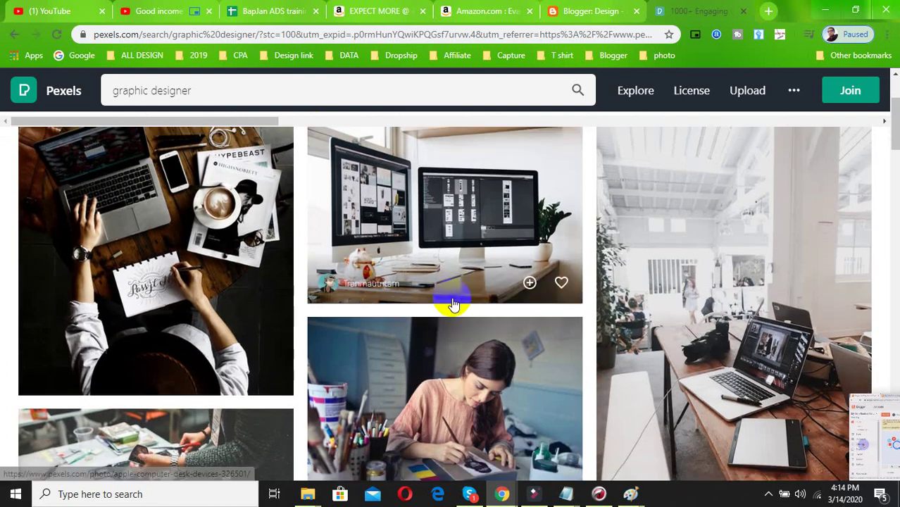
{"action": "scroll", "coordinate": [412, 212], "scroll_direction": "up", "scroll_amount": 3}
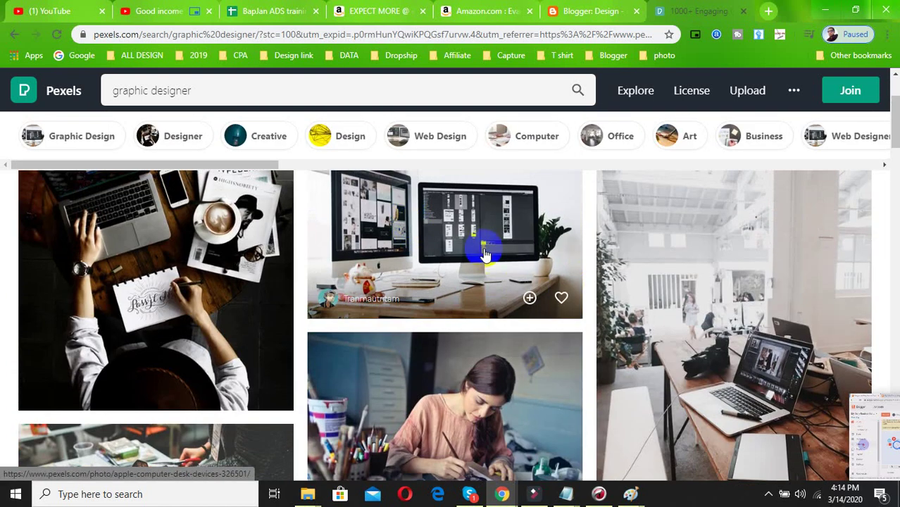
{"action": "right_click", "coordinate": [443, 210]}
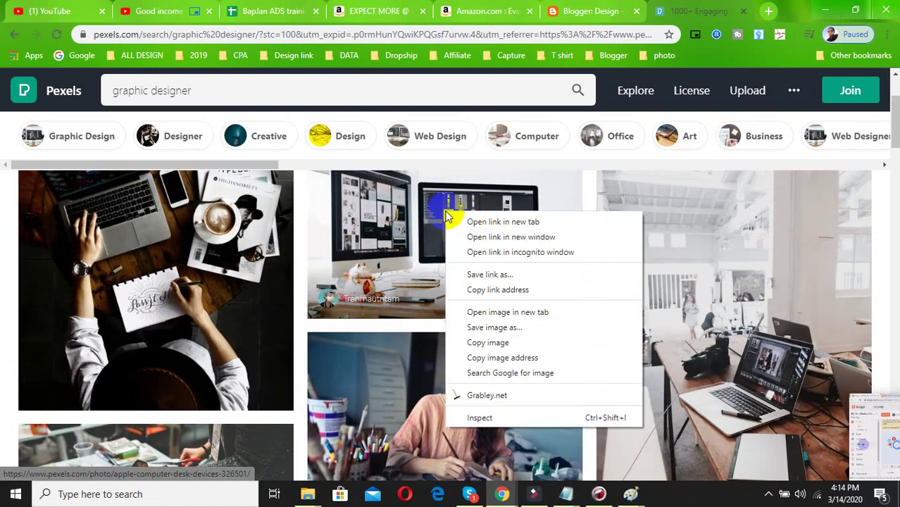
{"action": "left_click", "coordinate": [495, 328]}
{"action": "left_click", "coordinate": [563, 11]}
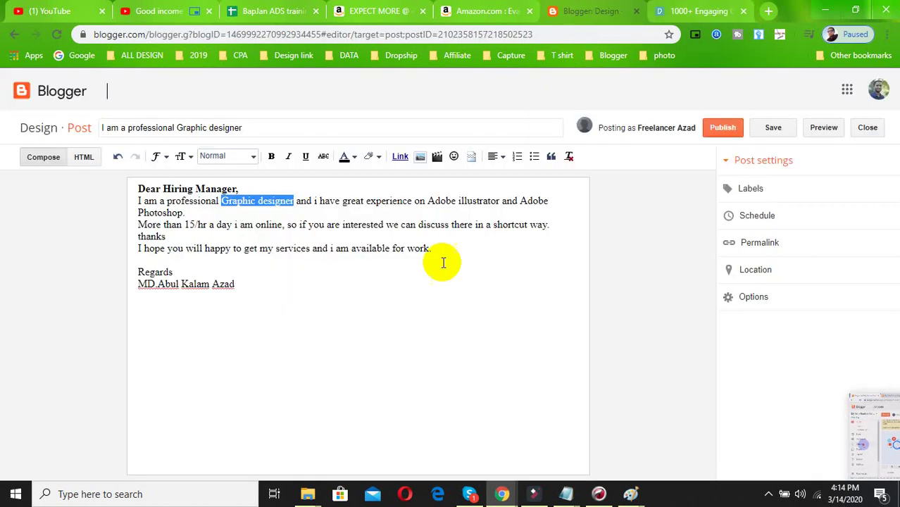
{"action": "left_click", "coordinate": [301, 337]}
{"action": "key", "text": "ctrl+v"}
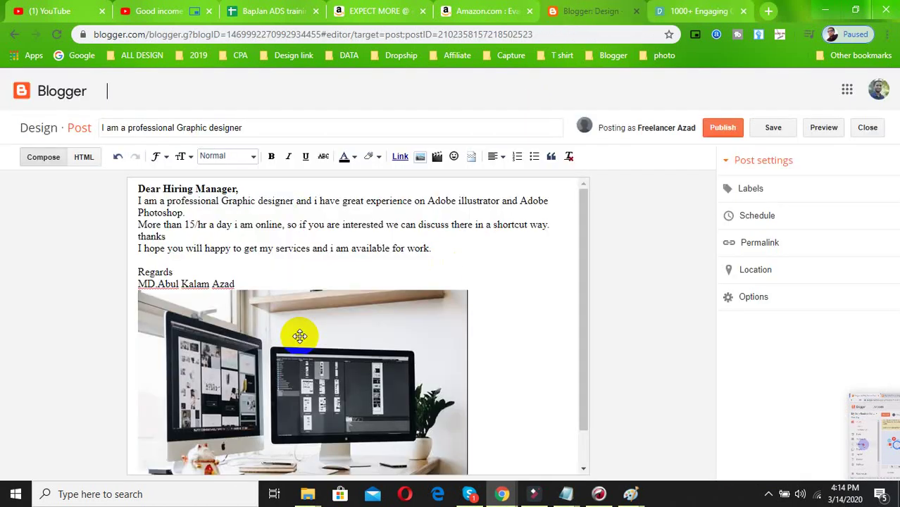
Copy the Pexels photo of hands lettering beside a laptop and coffee, paste it below the monitor photo, and start a new line under it
{"action": "left_click", "coordinate": [733, 10]}
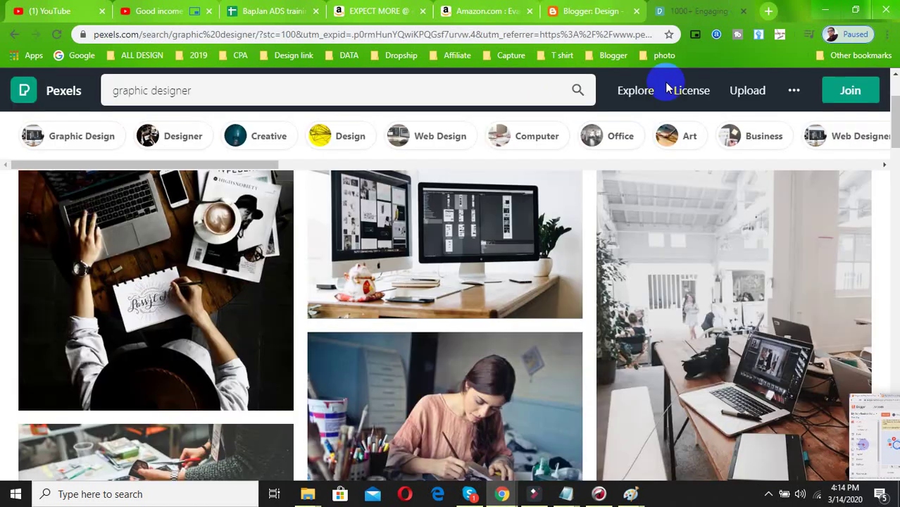
{"action": "scroll", "coordinate": [306, 337], "scroll_direction": "down", "scroll_amount": 2}
{"action": "right_click", "coordinate": [202, 188]}
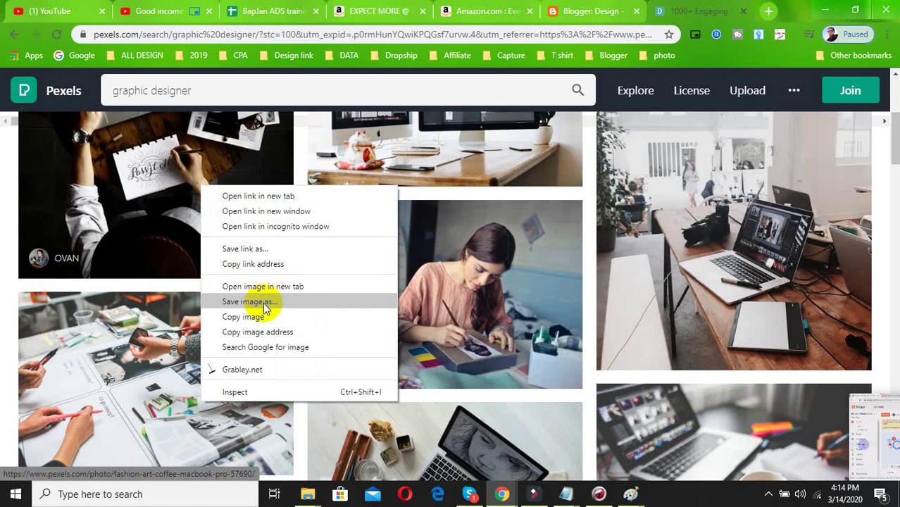
{"action": "left_click", "coordinate": [253, 316]}
{"action": "left_click", "coordinate": [578, 10]}
{"action": "left_click", "coordinate": [478, 425]}
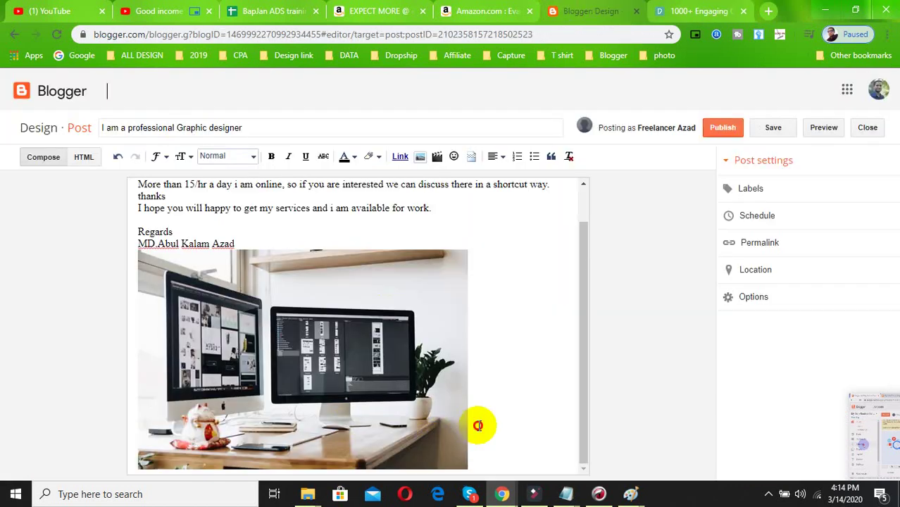
{"action": "key", "text": "Return"}
{"action": "key", "text": "ctrl+v"}
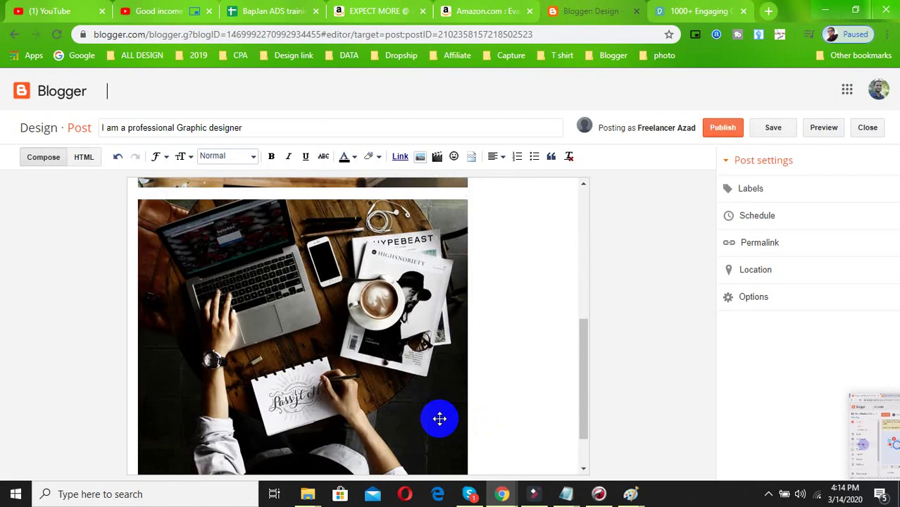
{"action": "scroll", "coordinate": [400, 393], "scroll_direction": "down", "scroll_amount": 1}
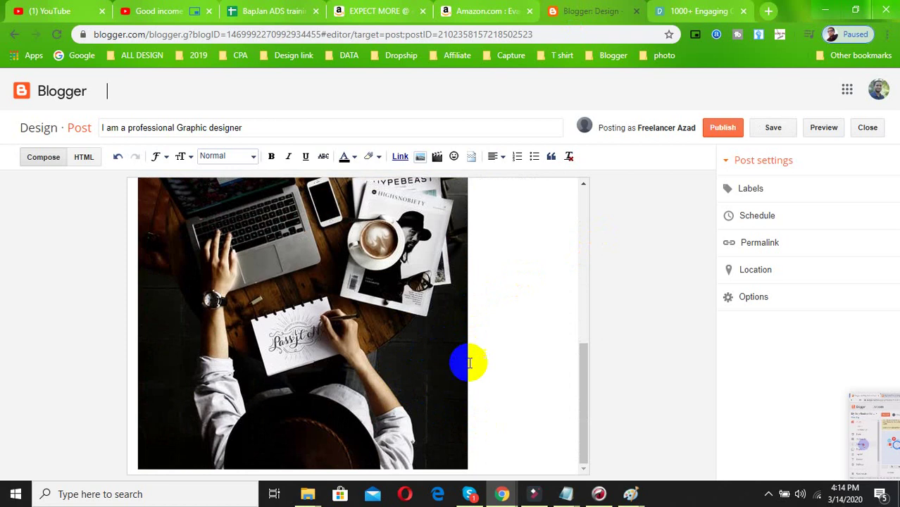
{"action": "key", "text": "Return"}
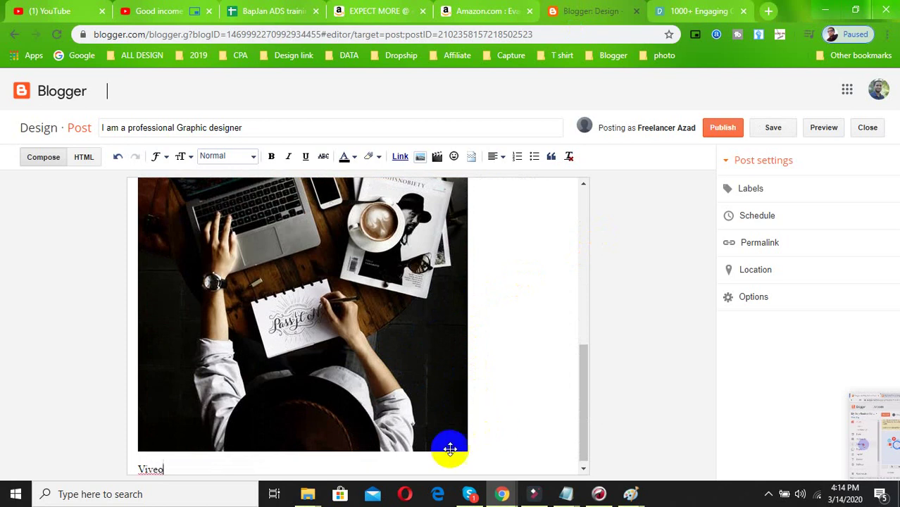
Delete the word "Viveo" below the last photo in the post and show the Pexels video results for "graphic designer"
{"action": "double_click", "coordinate": [151, 466]}
{"action": "key", "text": "Delete"}
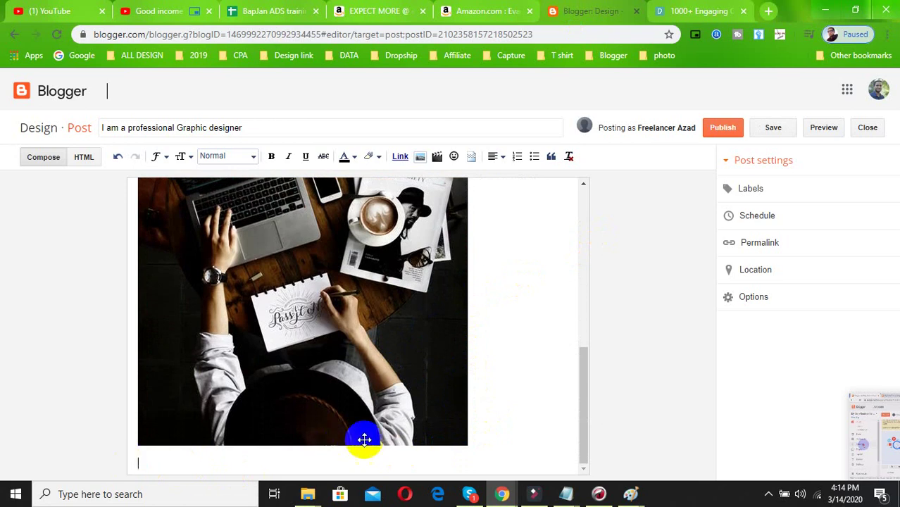
{"action": "left_click", "coordinate": [705, 11]}
{"action": "scroll", "coordinate": [493, 289], "scroll_direction": "up", "scroll_amount": 4}
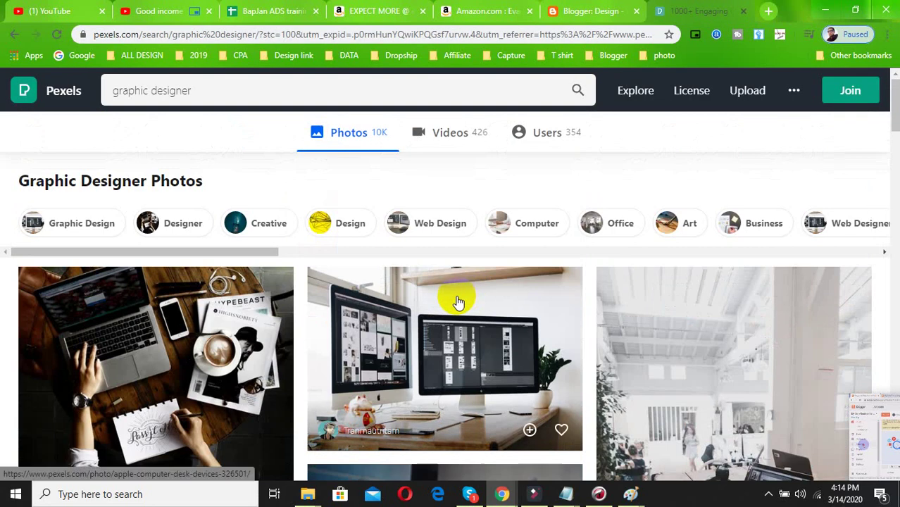
{"action": "left_click", "coordinate": [465, 141]}
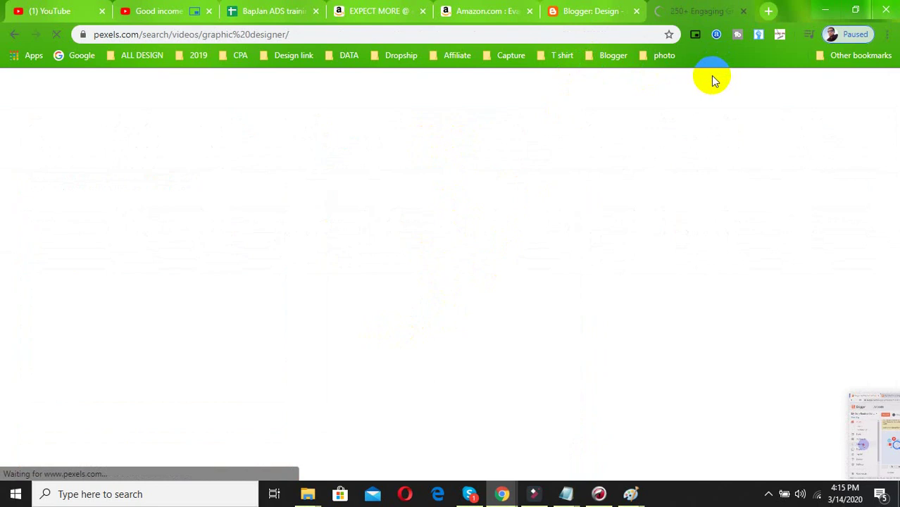
Find the Pexels video of a man working on web design at a laptop and save it to Downloads as 1080282180.mp4
{"action": "left_click", "coordinate": [595, 9]}
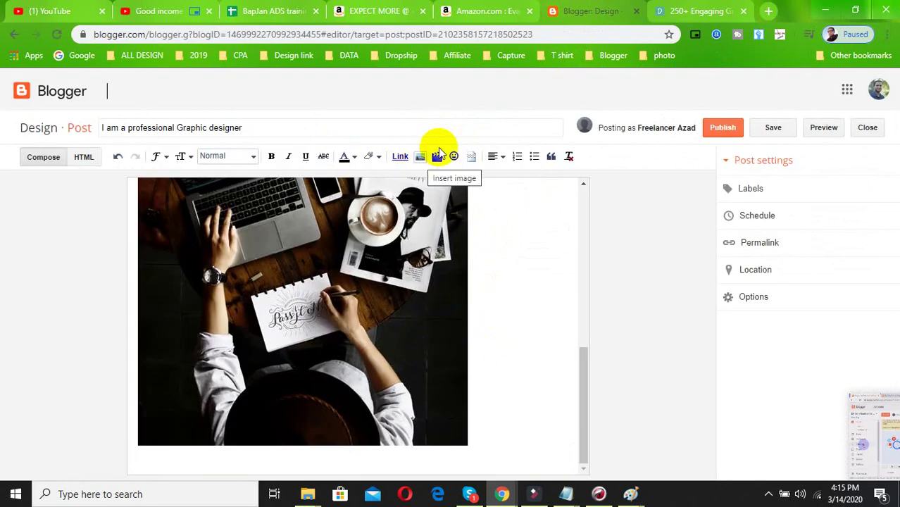
{"action": "left_click", "coordinate": [682, 11]}
{"action": "scroll", "coordinate": [455, 357], "scroll_direction": "down", "scroll_amount": 2}
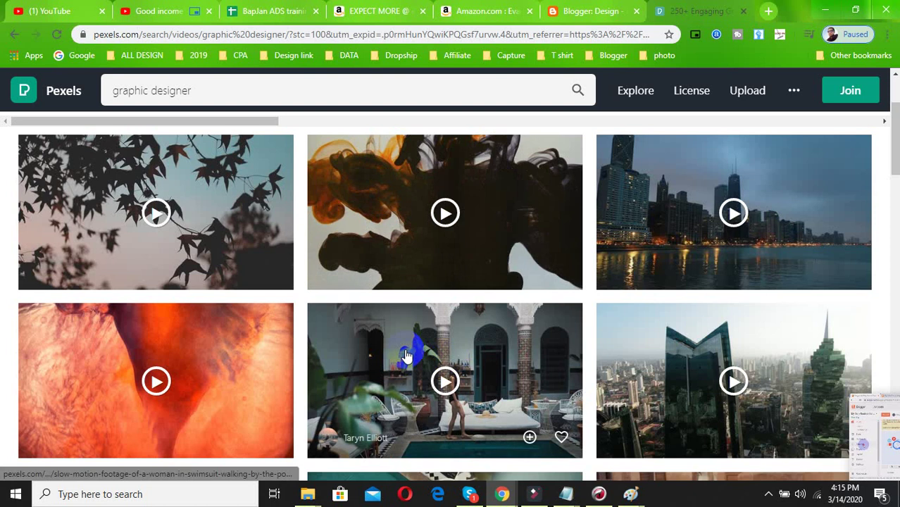
{"action": "scroll", "coordinate": [405, 355], "scroll_direction": "up", "scroll_amount": 2}
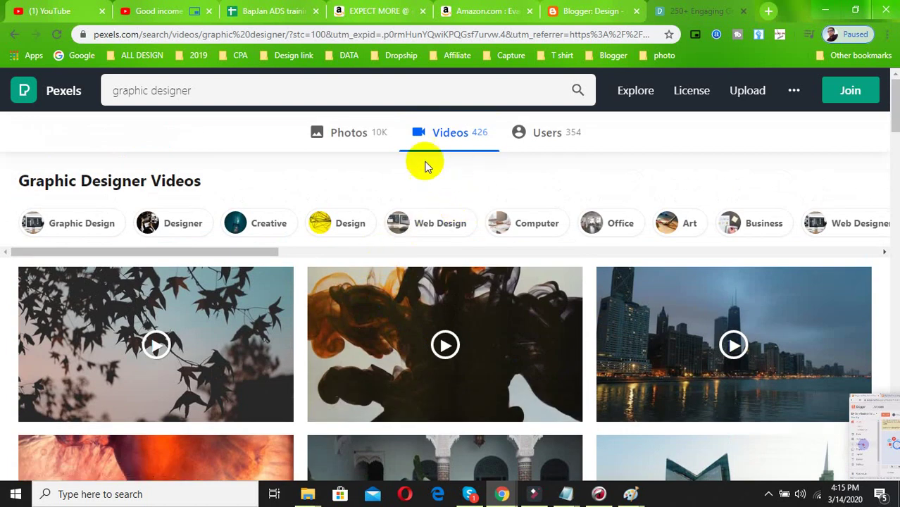
{"action": "scroll", "coordinate": [457, 317], "scroll_direction": "down", "scroll_amount": 3}
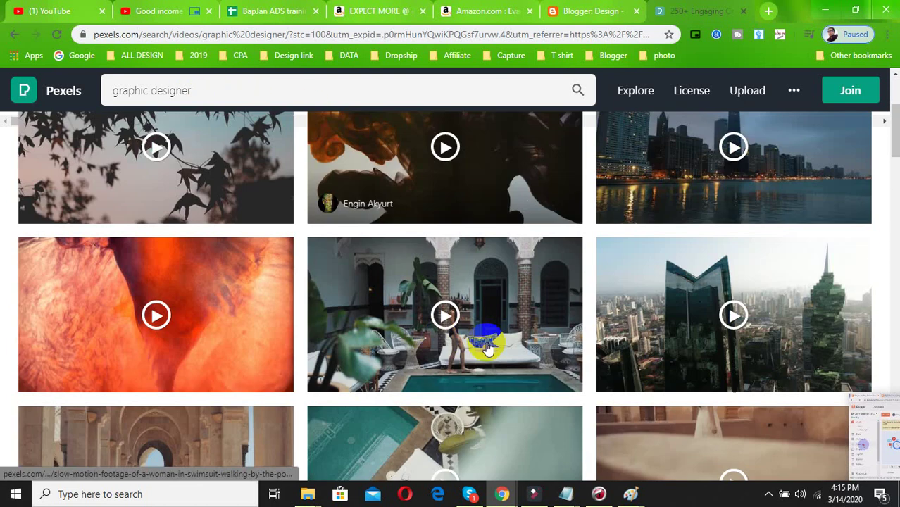
{"action": "scroll", "coordinate": [474, 378], "scroll_direction": "down", "scroll_amount": 3}
{"action": "scroll", "coordinate": [211, 368], "scroll_direction": "down", "scroll_amount": 3}
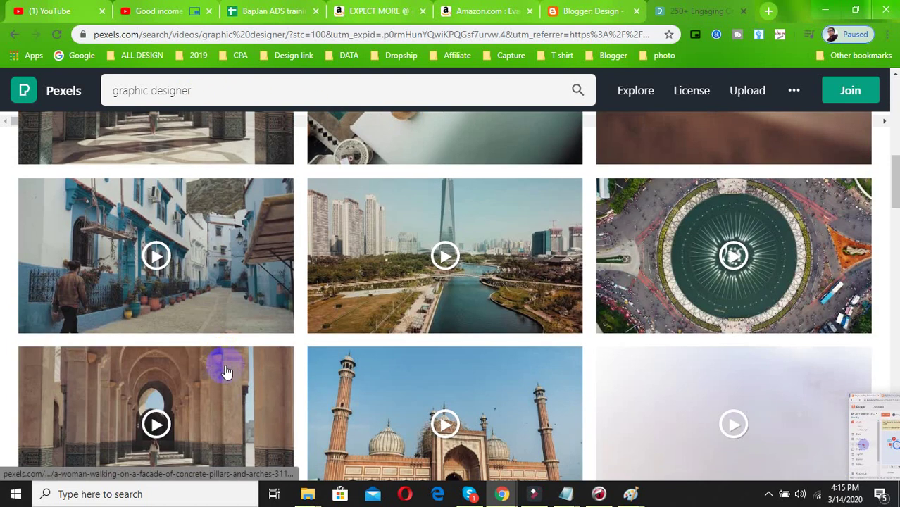
{"action": "scroll", "coordinate": [357, 377], "scroll_direction": "down", "scroll_amount": 4}
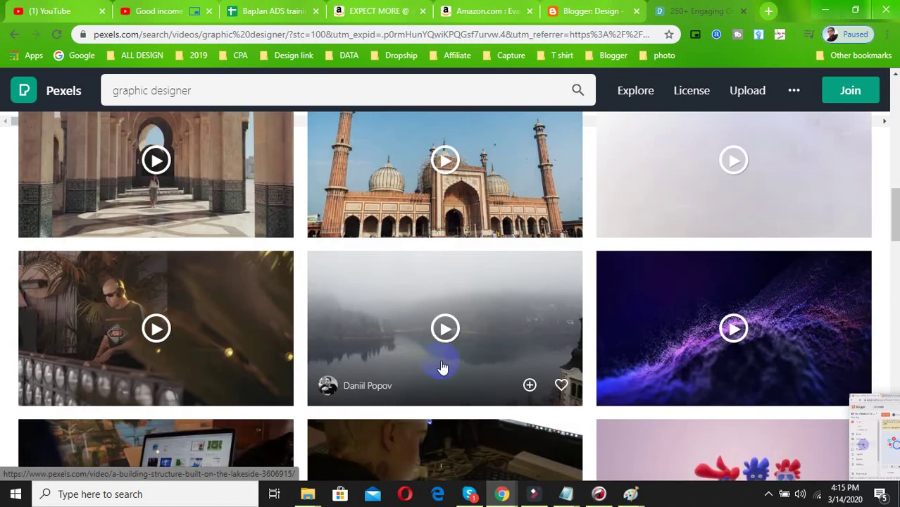
{"action": "scroll", "coordinate": [460, 352], "scroll_direction": "down", "scroll_amount": 3}
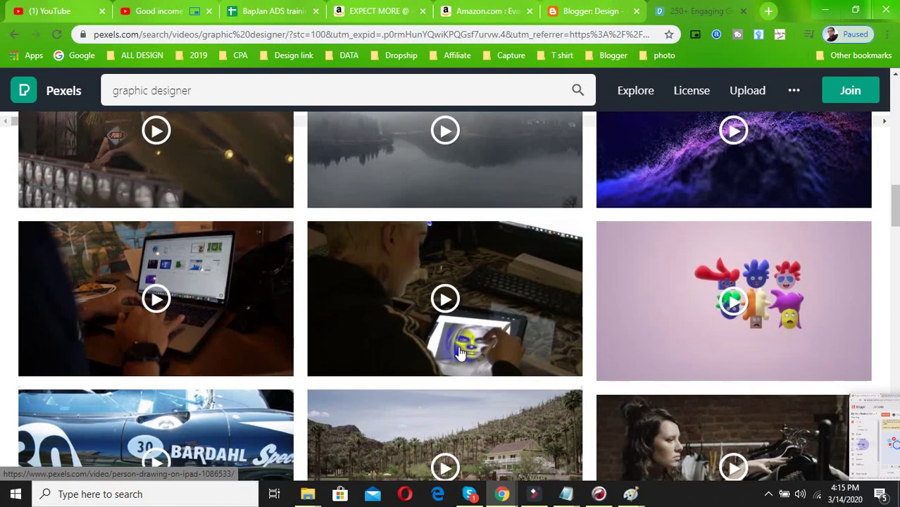
{"action": "right_click", "coordinate": [214, 281]}
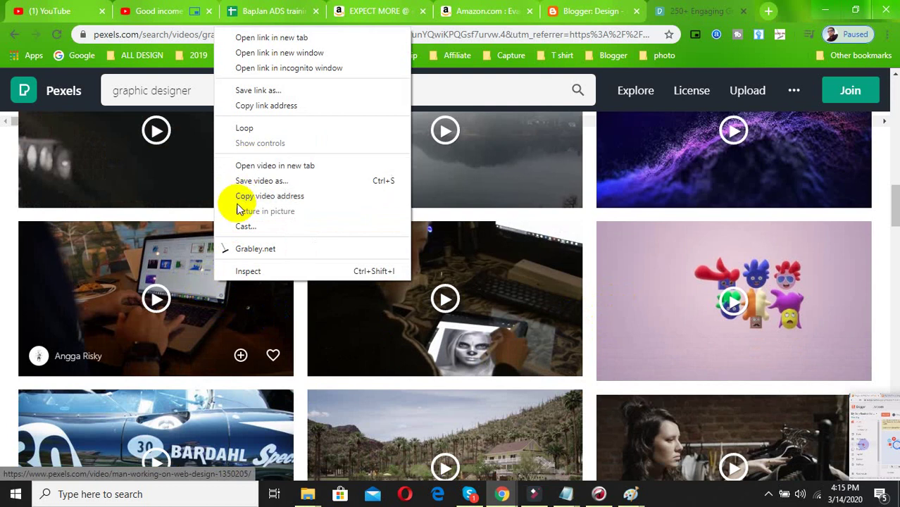
{"action": "left_click", "coordinate": [252, 184]}
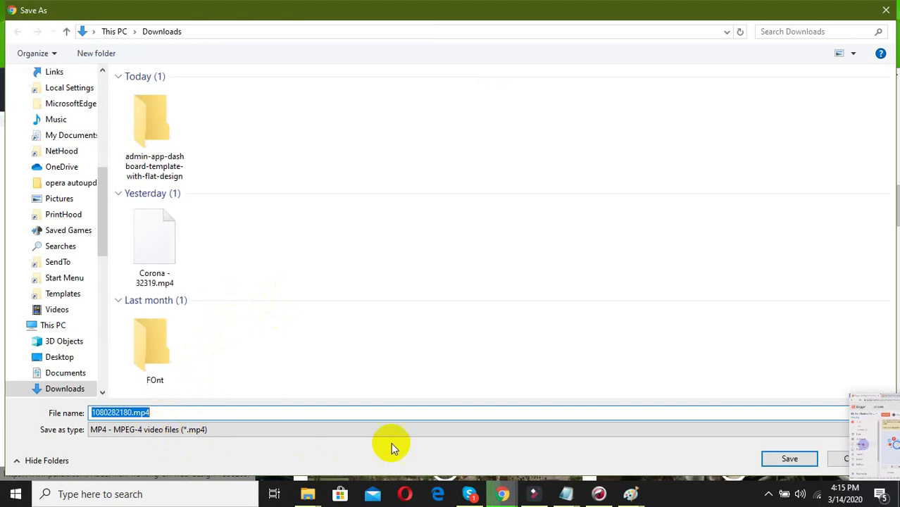
{"action": "left_click", "coordinate": [780, 458]}
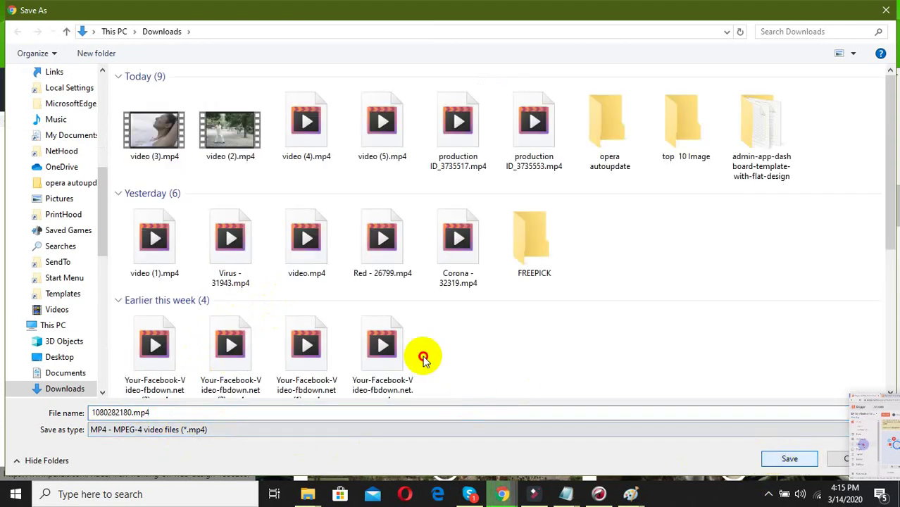
{"action": "scroll", "coordinate": [36, 115], "scroll_direction": "up", "scroll_amount": 1}
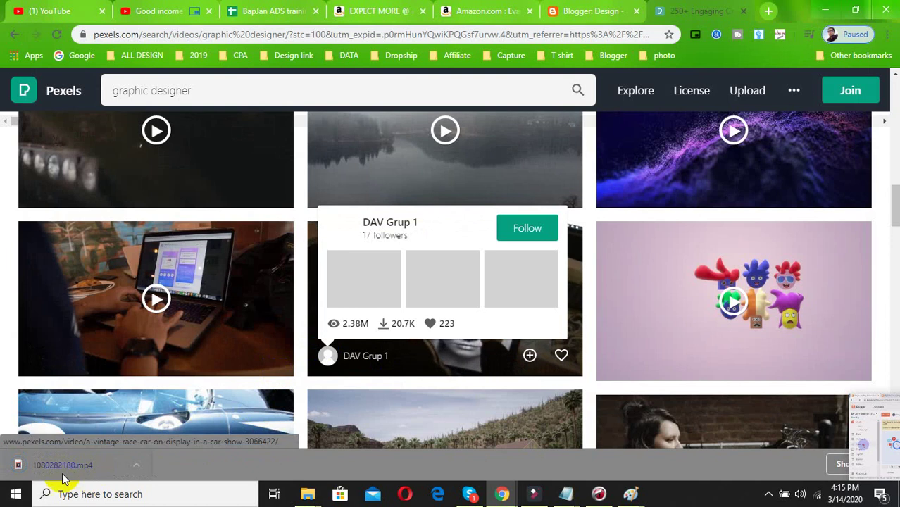
Show the downloaded video in its folder, check it there, and minimize the folder window
{"action": "left_click", "coordinate": [136, 465]}
{"action": "left_click", "coordinate": [172, 419]}
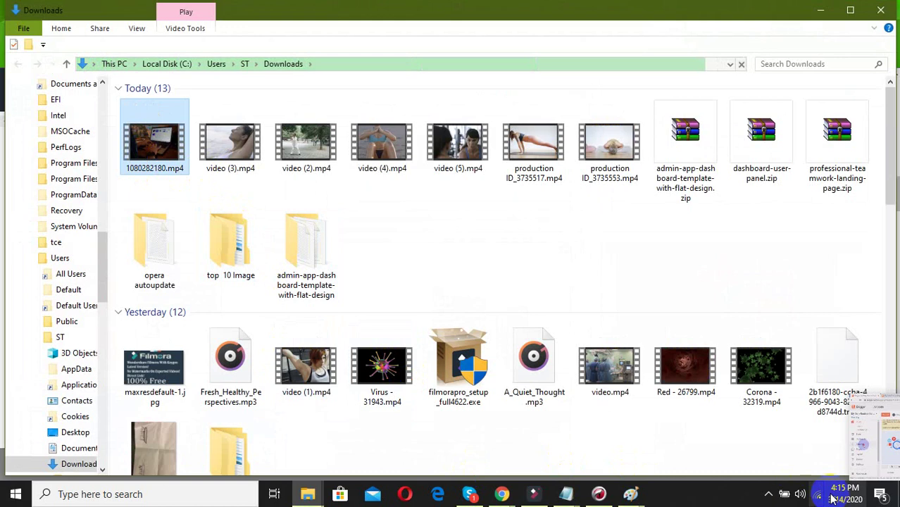
{"action": "left_click", "coordinate": [820, 10]}
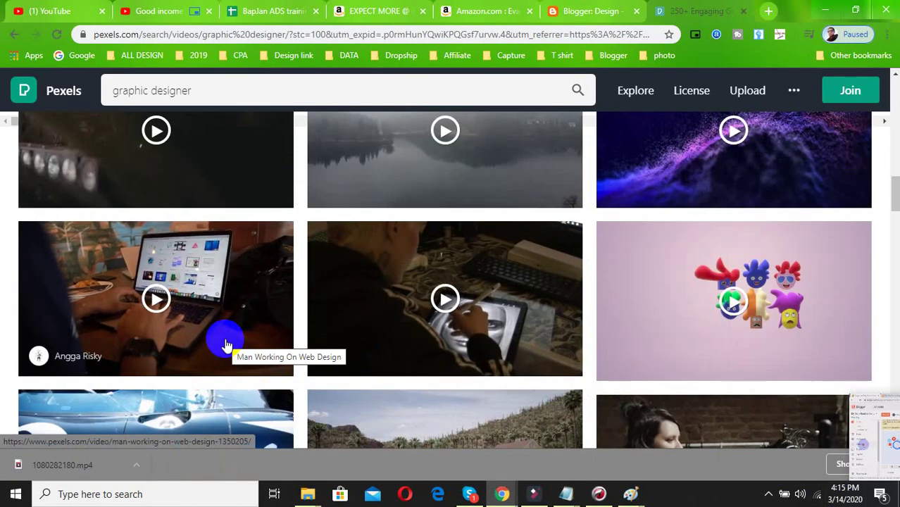
Return to the Blogger post and try to add 1080282180.mp4 from Downloads as an uploaded image file
{"action": "left_click", "coordinate": [567, 11]}
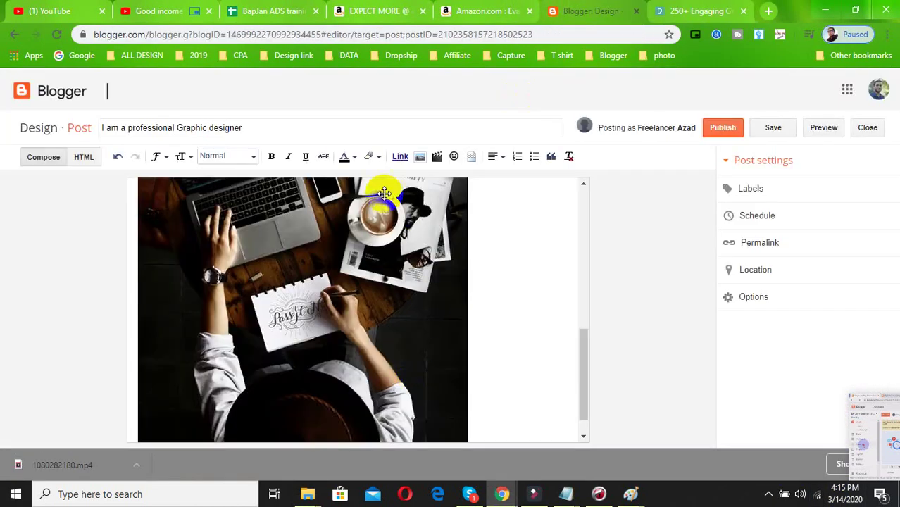
{"action": "left_click", "coordinate": [418, 158]}
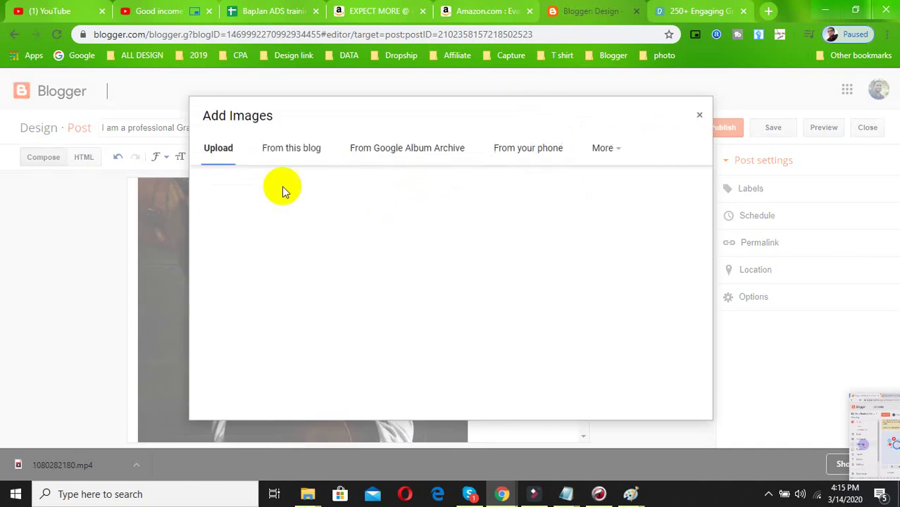
{"action": "left_click", "coordinate": [240, 186]}
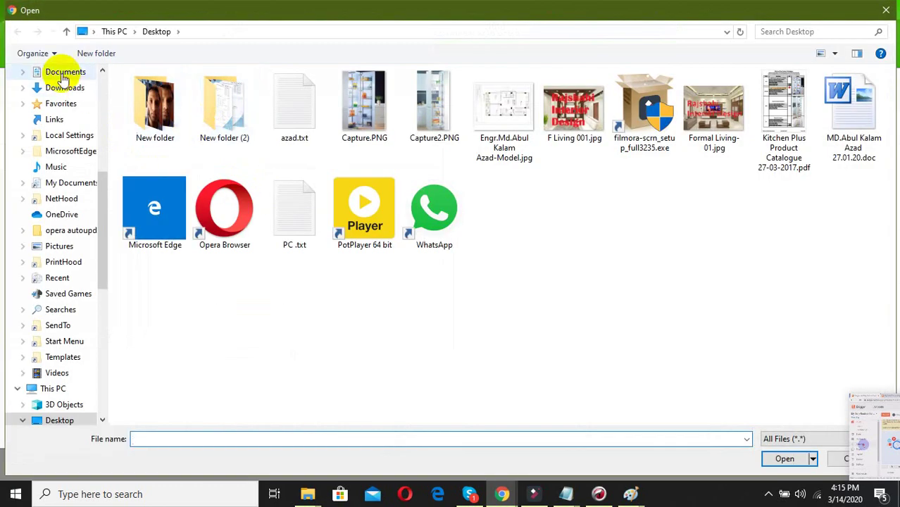
{"action": "left_click", "coordinate": [114, 31]}
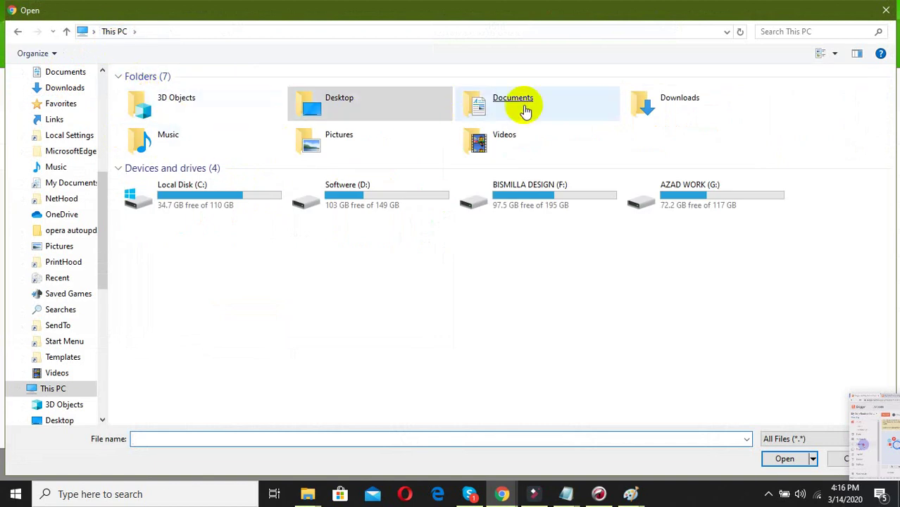
{"action": "double_click", "coordinate": [667, 100]}
{"action": "double_click", "coordinate": [155, 130]}
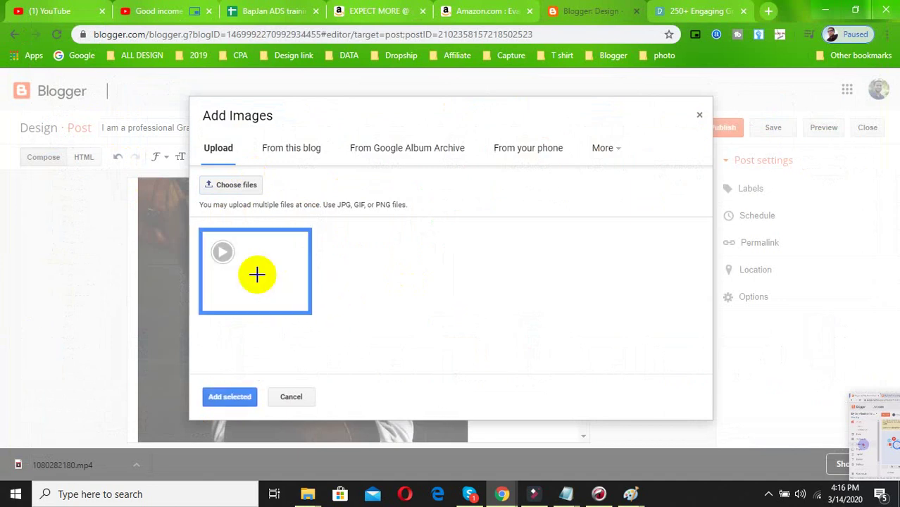
{"action": "left_click", "coordinate": [229, 397]}
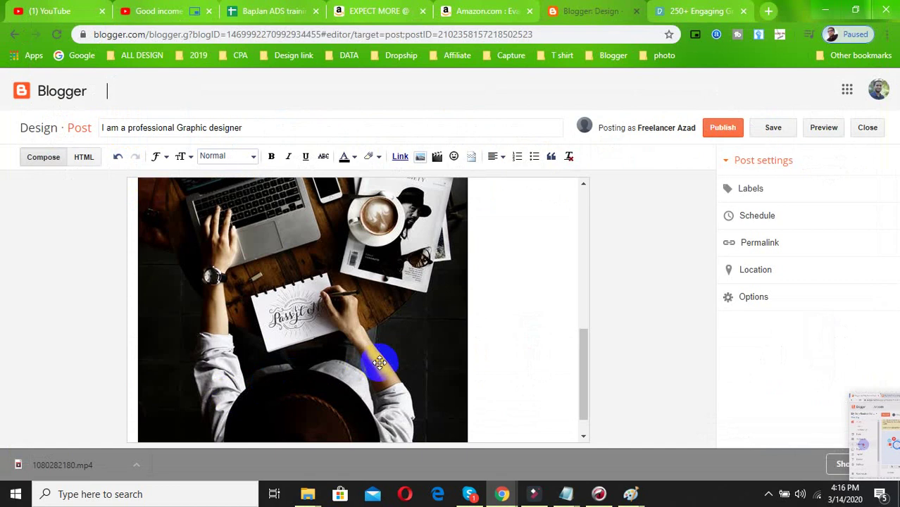
{"action": "scroll", "coordinate": [394, 363], "scroll_direction": "down", "scroll_amount": 1}
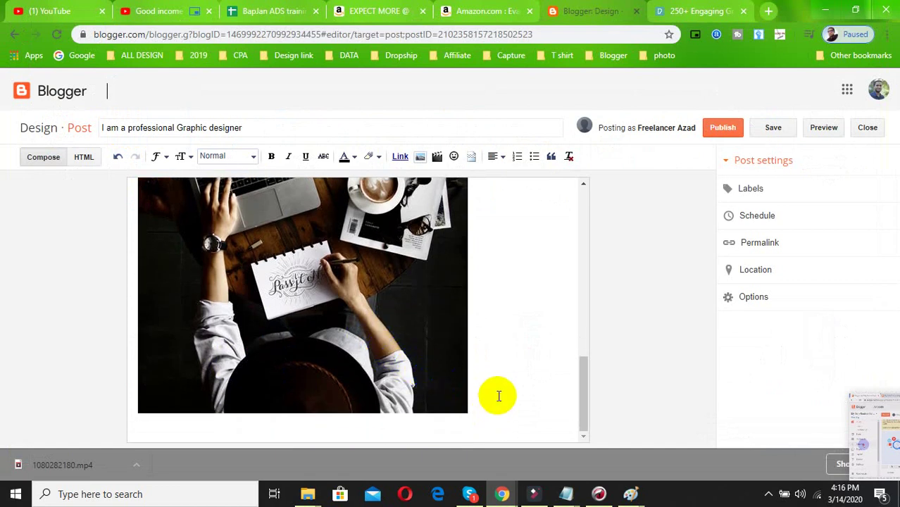
{"action": "left_click", "coordinate": [693, 11]}
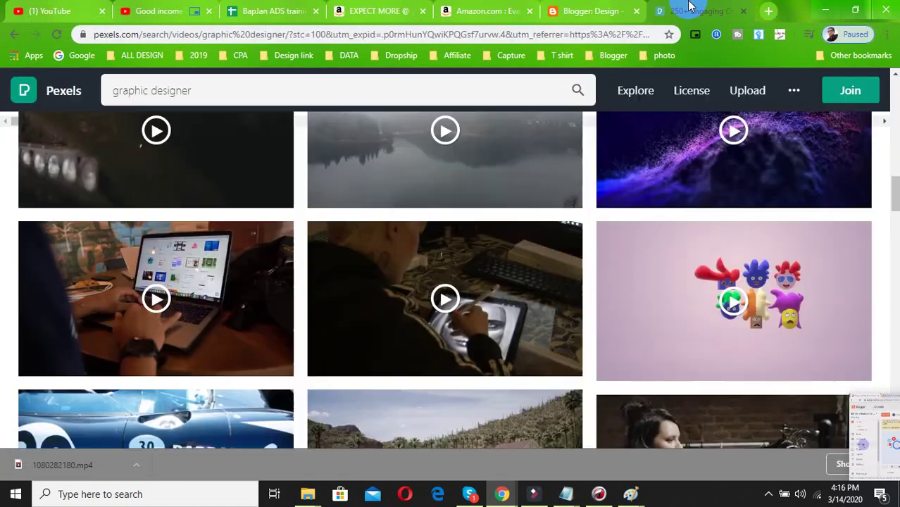
{"action": "scroll", "coordinate": [388, 233], "scroll_direction": "up", "scroll_amount": 5}
{"action": "scroll", "coordinate": [442, 224], "scroll_direction": "up", "scroll_amount": 3}
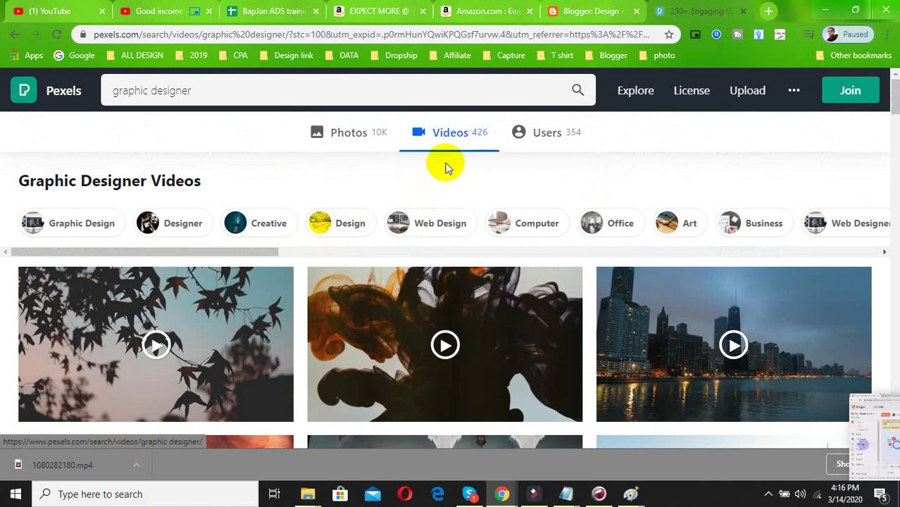
{"action": "left_click", "coordinate": [241, 85]}
{"action": "left_click_drag", "start_coordinate": [241, 85], "coordinate": [214, 100]}
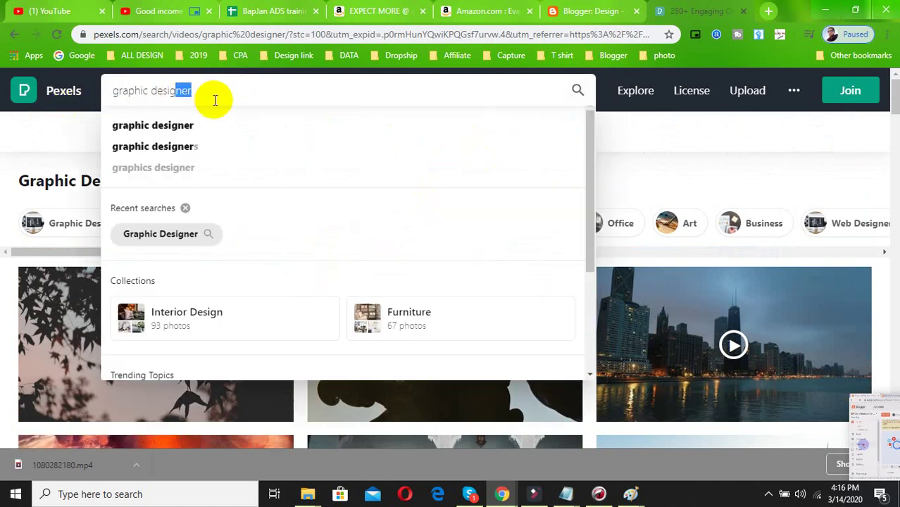
{"action": "left_click", "coordinate": [652, 150]}
{"action": "left_click", "coordinate": [279, 97]}
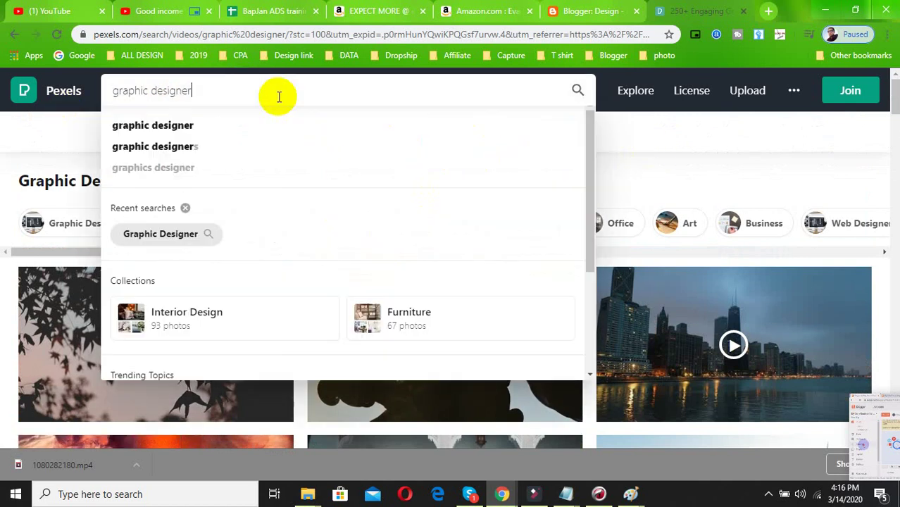
{"action": "left_click", "coordinate": [643, 148]}
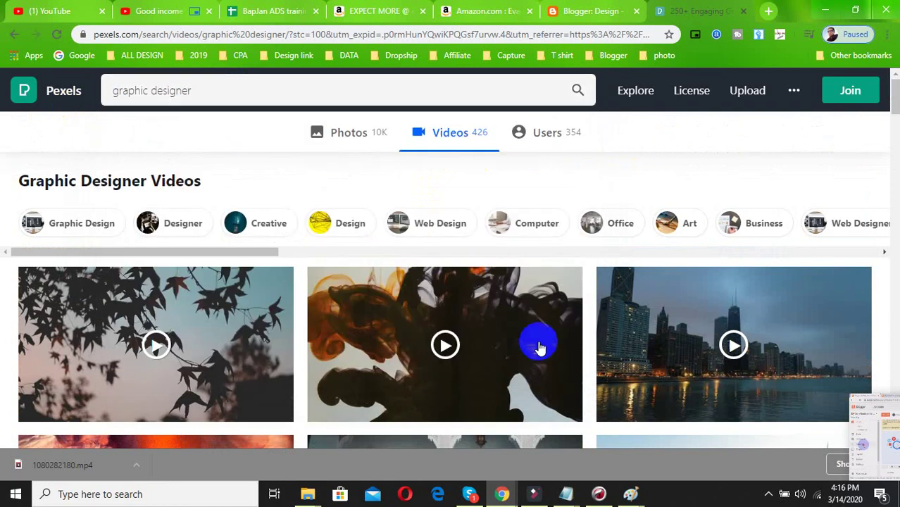
Write "Video" on a new line in Notepad and copy it to the empty line below the last photo in the Blogger post
{"action": "mouse_move", "coordinate": [582, 486]}
{"action": "left_click", "coordinate": [606, 444]}
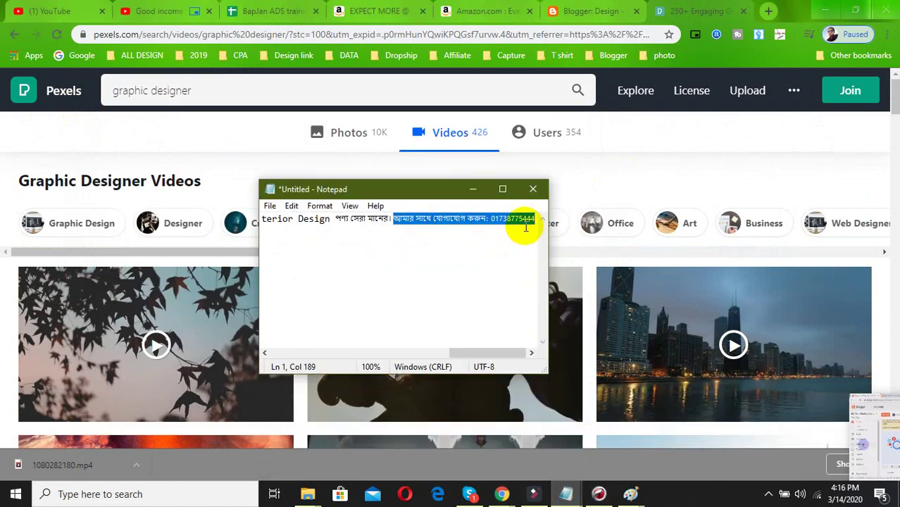
{"action": "key", "text": "Return"}
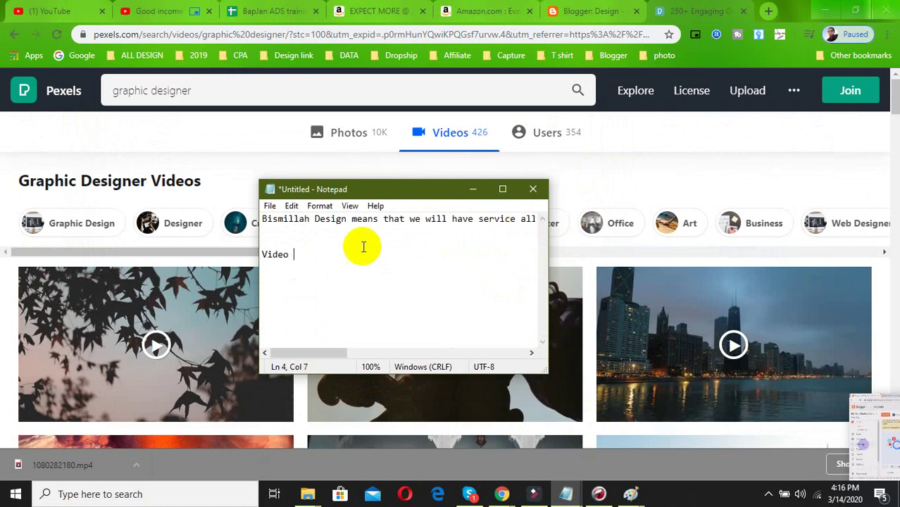
{"action": "left_click_drag", "start_coordinate": [359, 254], "coordinate": [225, 274]}
{"action": "left_click", "coordinate": [272, 11]}
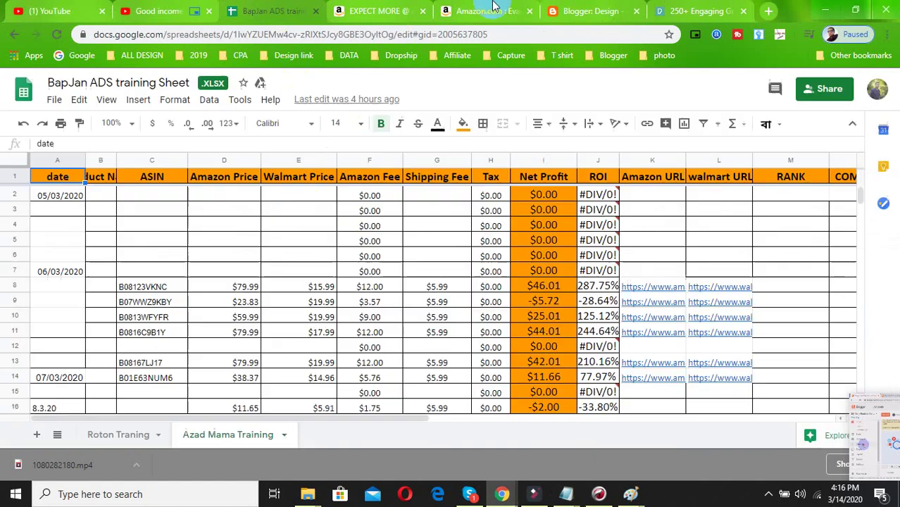
{"action": "left_click", "coordinate": [588, 11]}
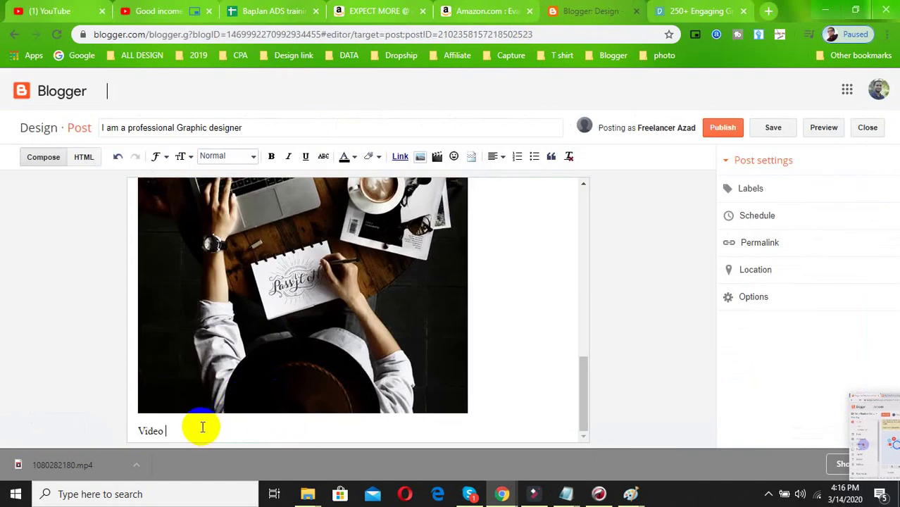
Copy "Graphic designer" from the post title and paste it after "Video" on the post's last line
{"action": "left_click_drag", "start_coordinate": [177, 127], "coordinate": [267, 125]}
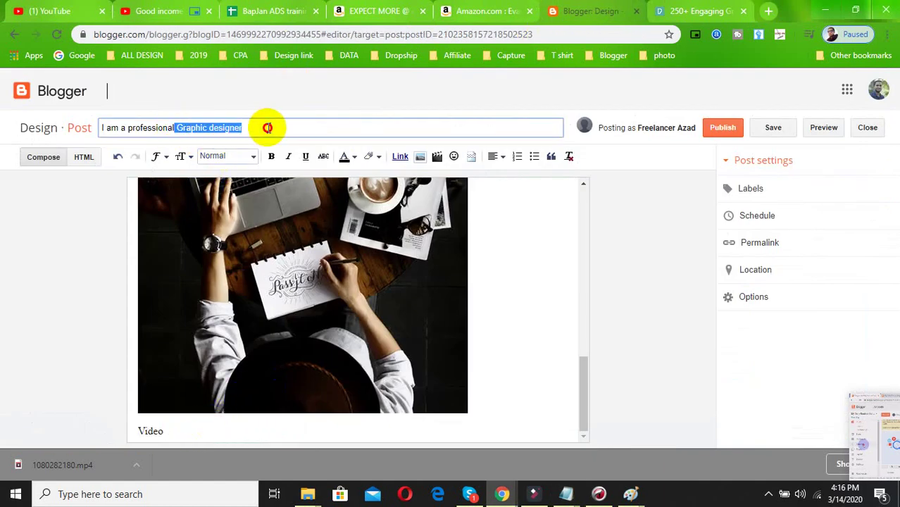
{"action": "left_click", "coordinate": [181, 432]}
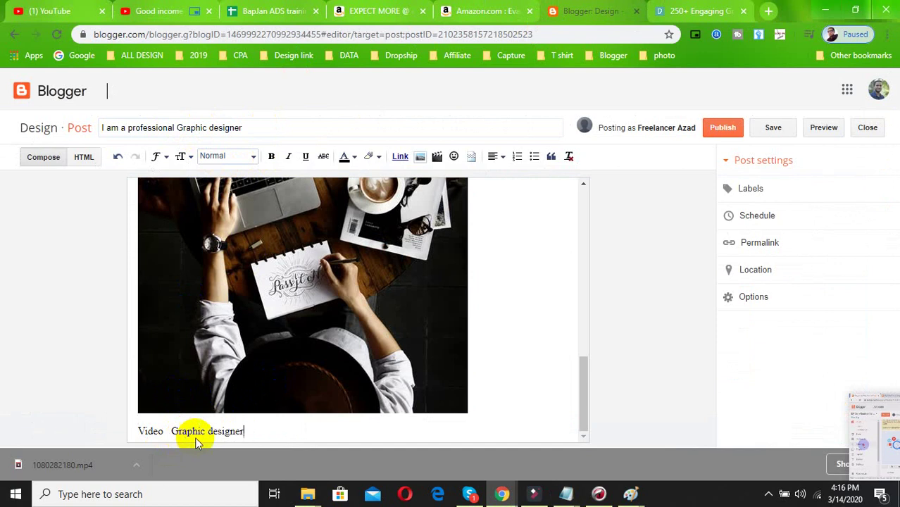
{"action": "scroll", "coordinate": [282, 306], "scroll_direction": "up", "scroll_amount": 8}
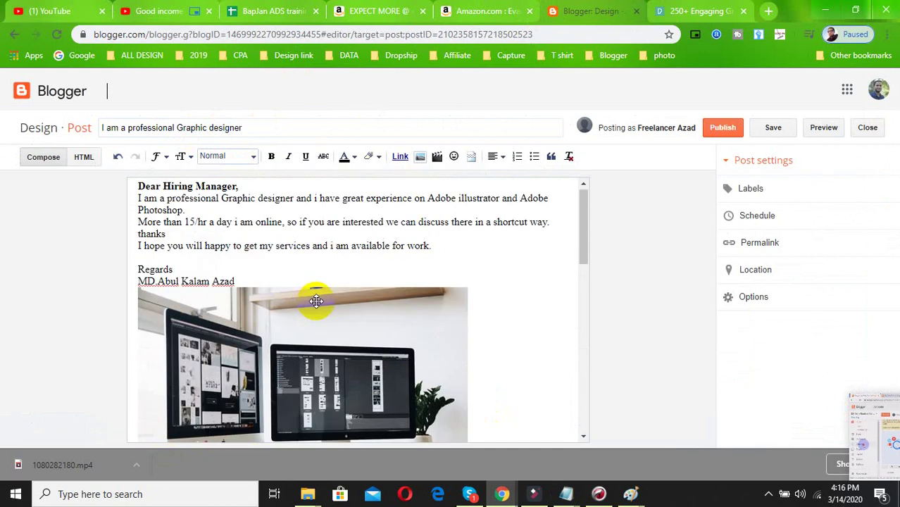
Remove the video placeholder between the two photos in the post
{"action": "scroll", "coordinate": [316, 301], "scroll_direction": "down", "scroll_amount": 6}
{"action": "left_click", "coordinate": [360, 345]}
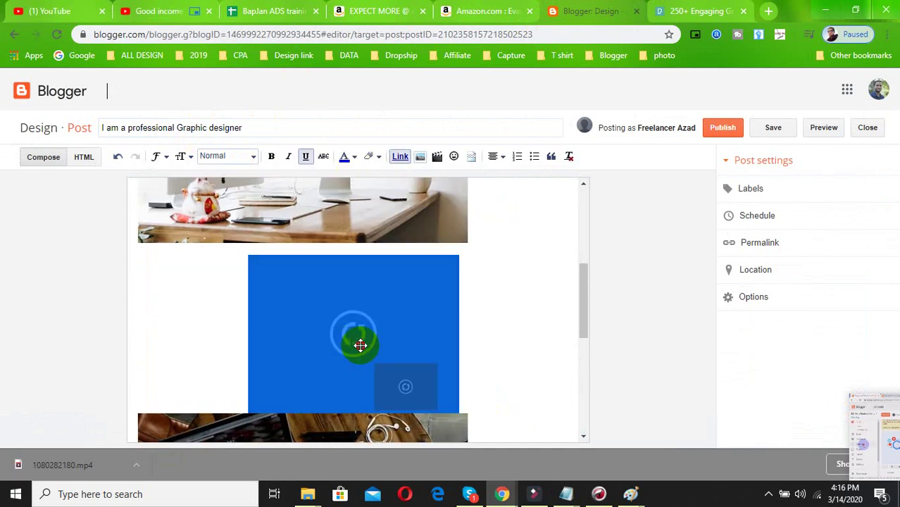
{"action": "left_click_drag", "start_coordinate": [360, 346], "coordinate": [534, 429]}
{"action": "scroll", "coordinate": [474, 308], "scroll_direction": "down", "scroll_amount": 2}
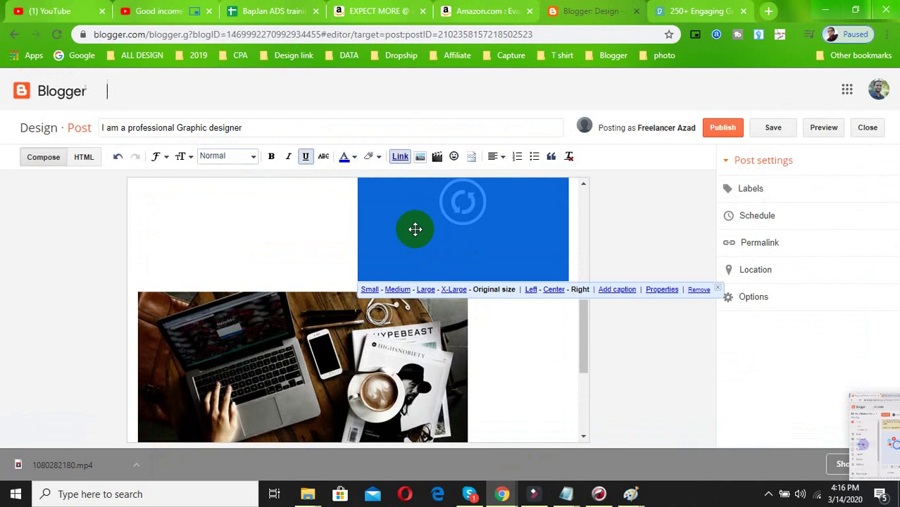
{"action": "left_click_drag", "start_coordinate": [415, 229], "coordinate": [458, 413]}
{"action": "left_click_drag", "start_coordinate": [335, 302], "coordinate": [371, 227]}
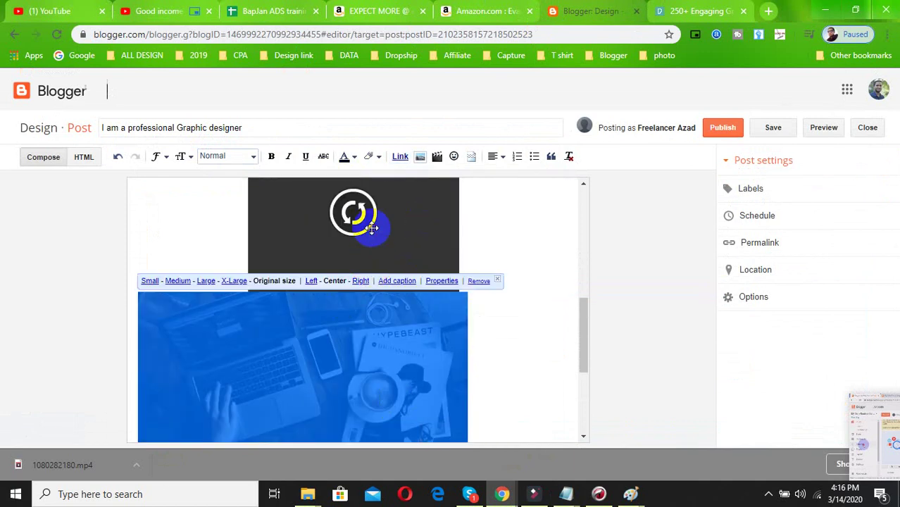
{"action": "left_click", "coordinate": [371, 227]}
{"action": "left_click", "coordinate": [587, 302]}
Start a new line below "Video Graphic designer" at the post's end and insert the already uploaded video there
{"action": "scroll", "coordinate": [459, 355], "scroll_direction": "down", "scroll_amount": 3}
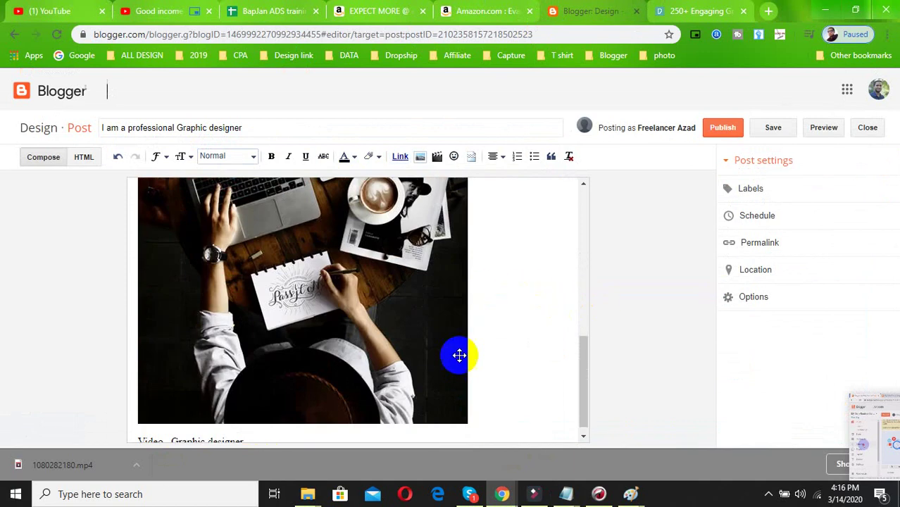
{"action": "scroll", "coordinate": [488, 359], "scroll_direction": "down", "scroll_amount": 1}
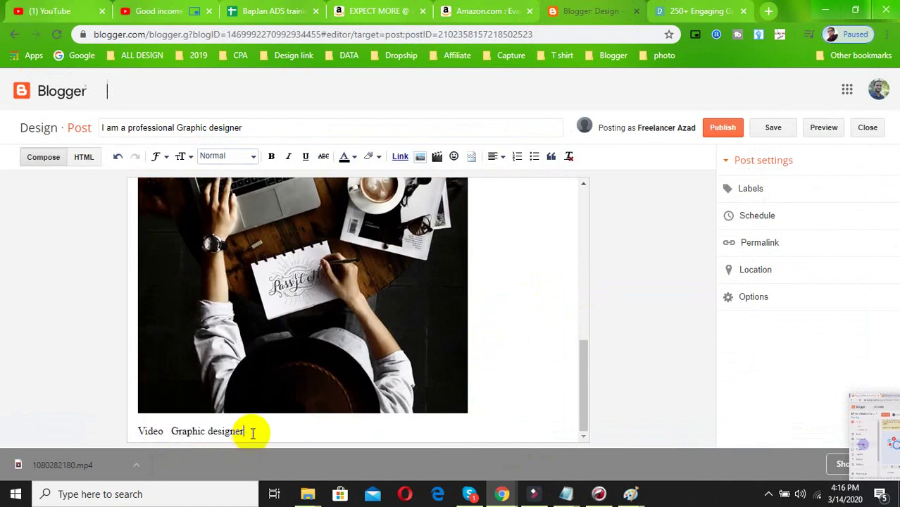
{"action": "key", "text": "Return"}
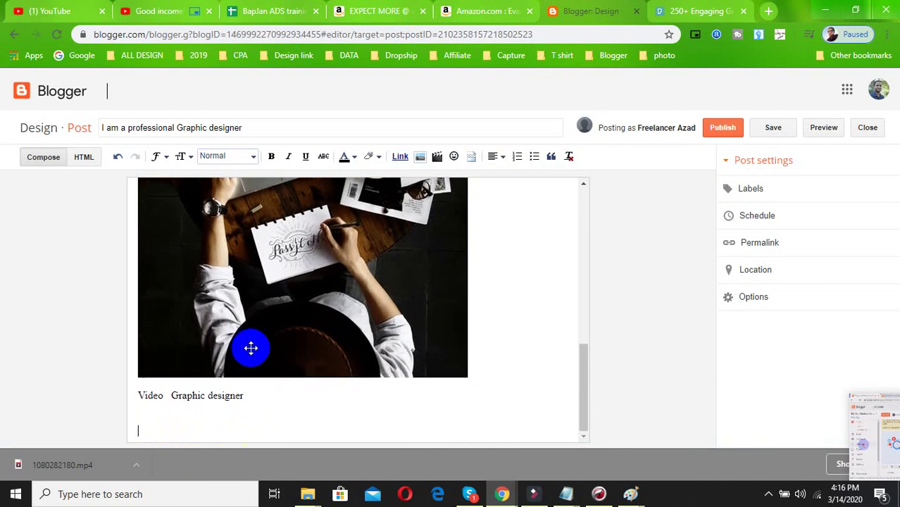
{"action": "left_click", "coordinate": [421, 157]}
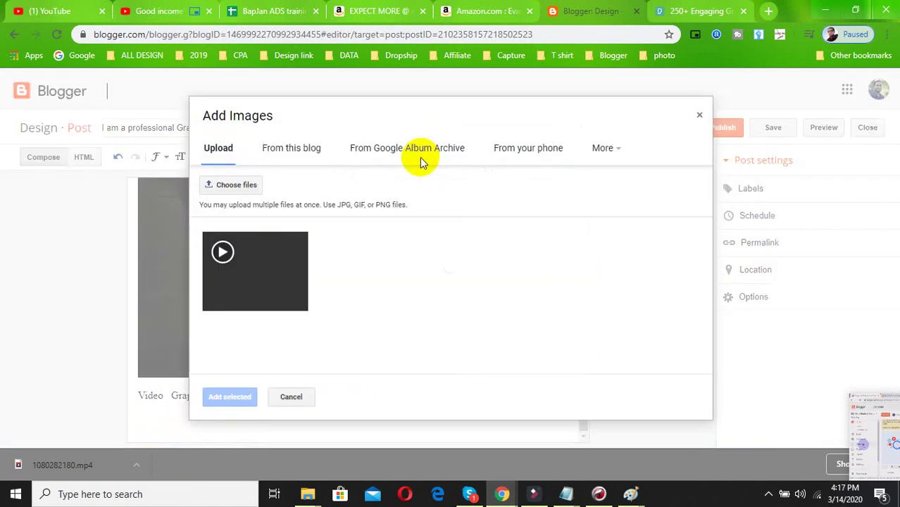
{"action": "left_click", "coordinate": [238, 187]}
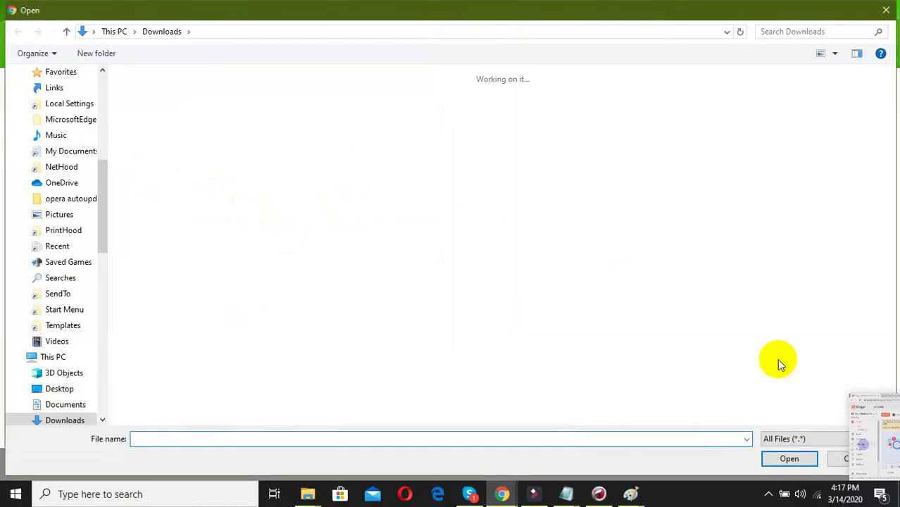
{"action": "left_click", "coordinate": [788, 458]}
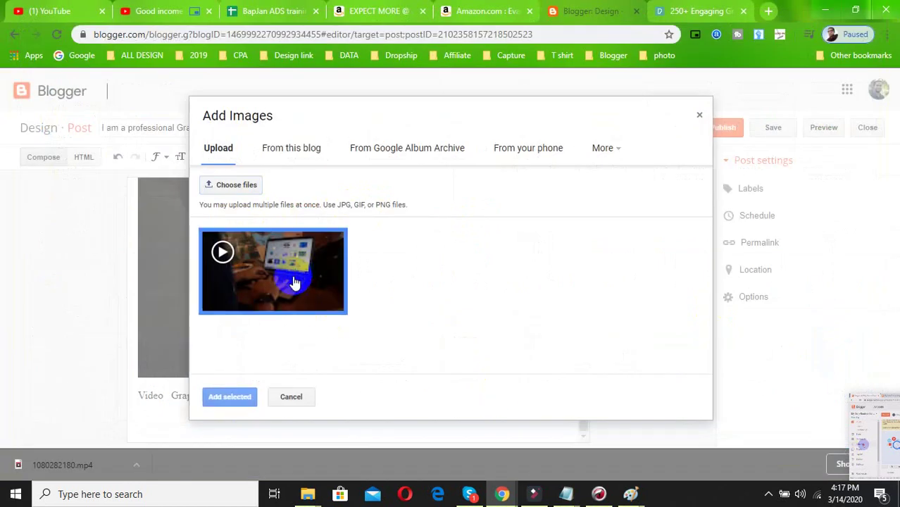
{"action": "left_click", "coordinate": [225, 403]}
{"action": "scroll", "coordinate": [391, 412], "scroll_direction": "down", "scroll_amount": 3}
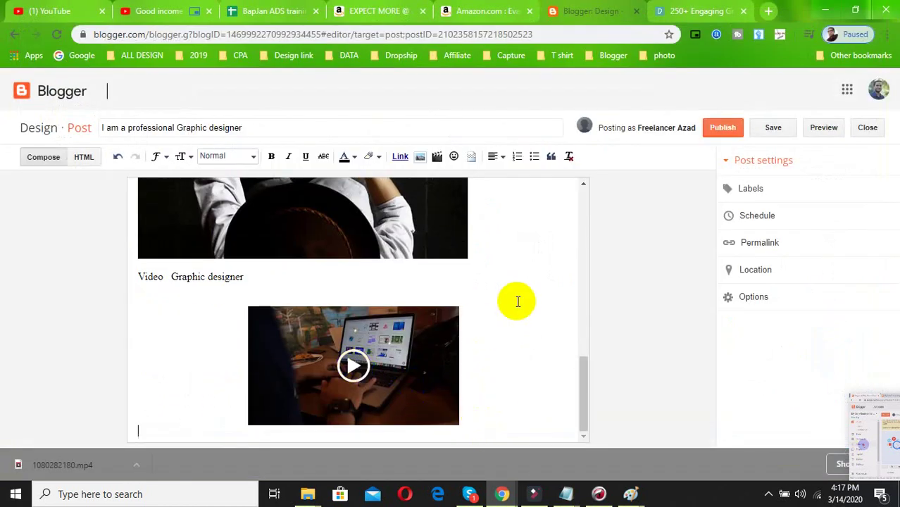
Label the post "Graphic designer", copying the words from its title, and publish the post
{"action": "left_click", "coordinate": [358, 227]}
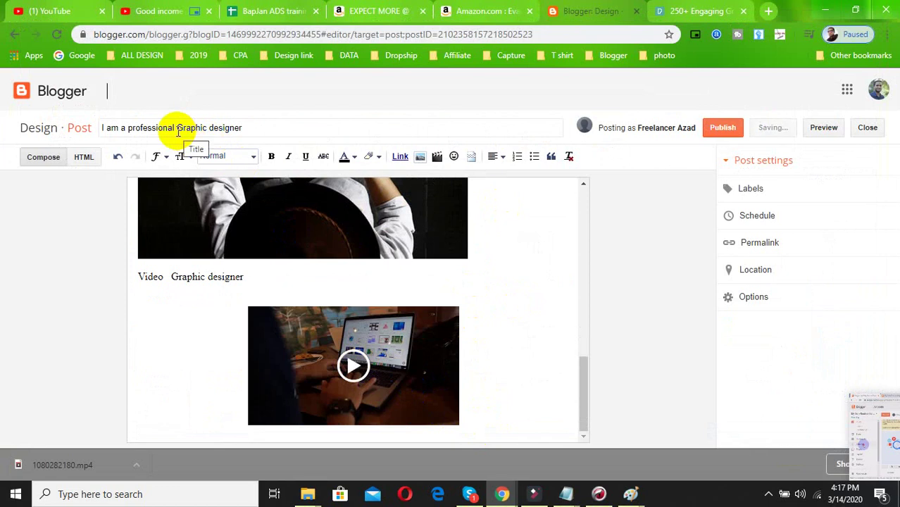
{"action": "left_click_drag", "start_coordinate": [176, 129], "coordinate": [301, 127]}
{"action": "key", "text": "ctrl+c"}
{"action": "left_click", "coordinate": [766, 185]}
{"action": "key", "text": "ctrl+v"}
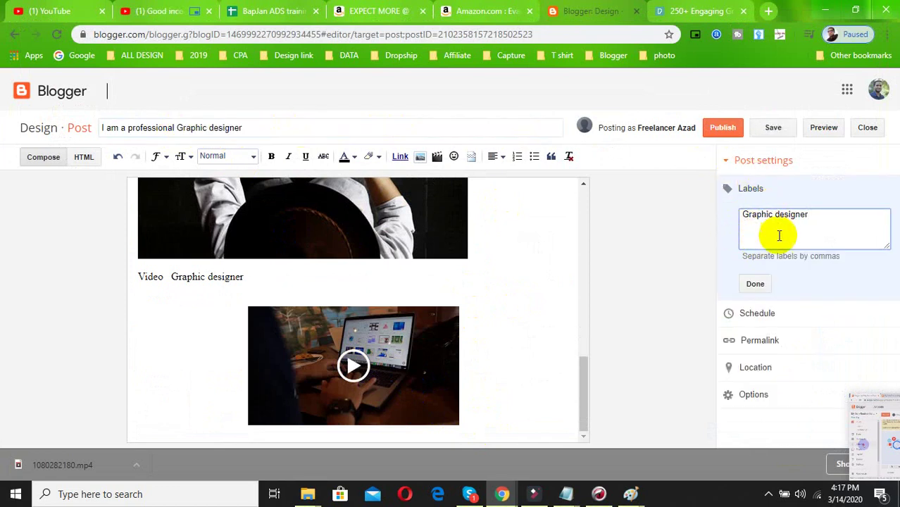
{"action": "left_click", "coordinate": [754, 285]}
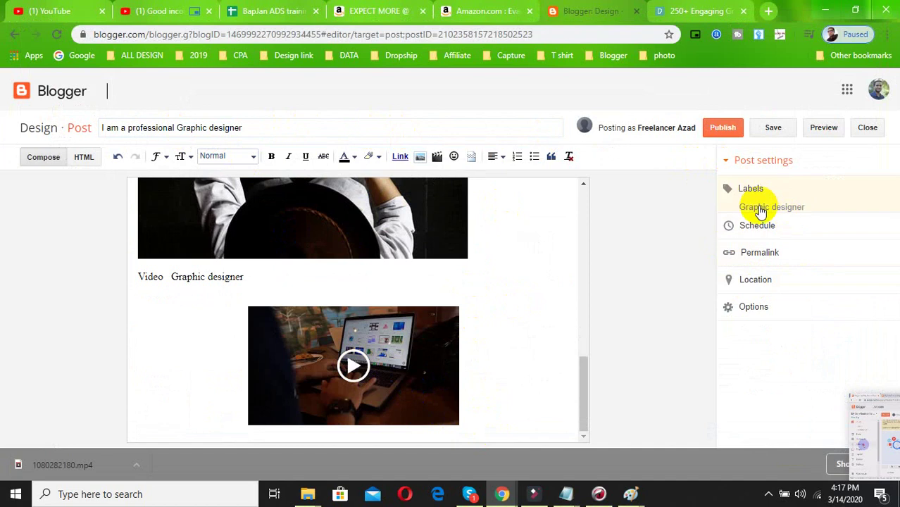
{"action": "scroll", "coordinate": [287, 251], "scroll_direction": "up", "scroll_amount": 10}
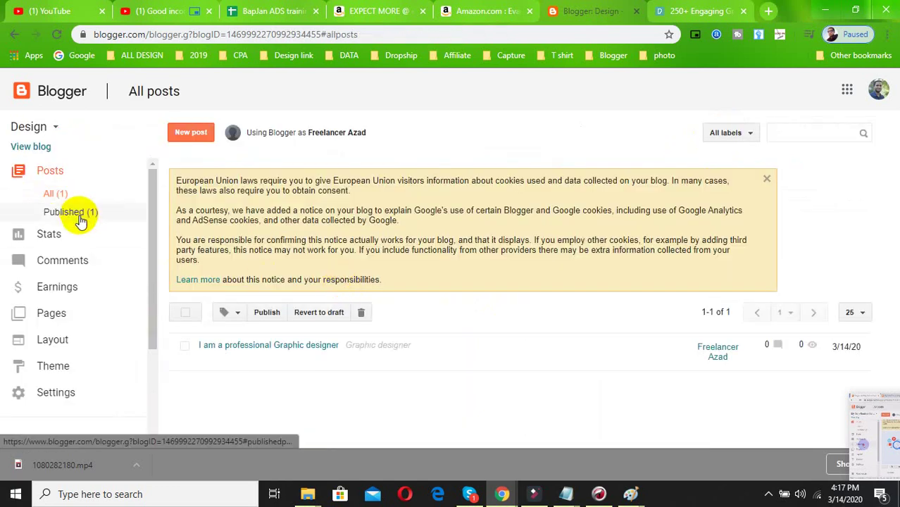
View the published post on the blog and check its header, title, text and photos
{"action": "mouse_move", "coordinate": [340, 350]}
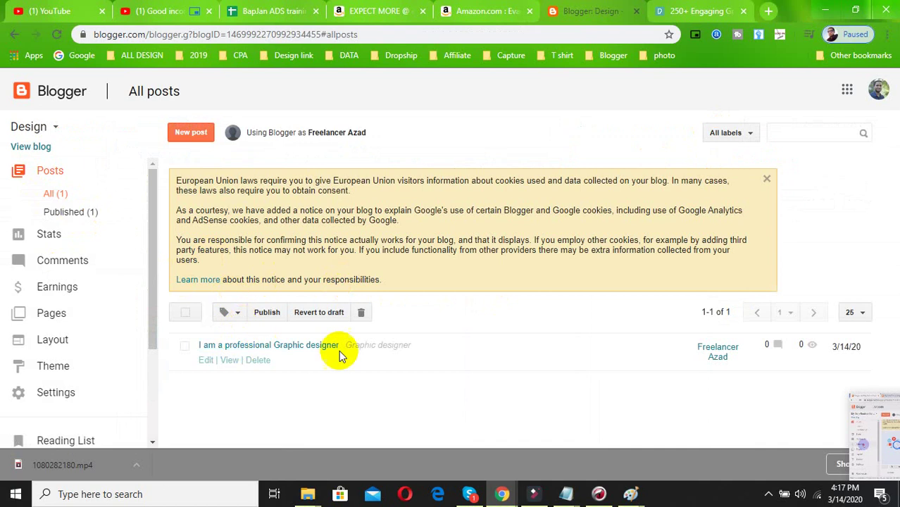
{"action": "left_click", "coordinate": [230, 366]}
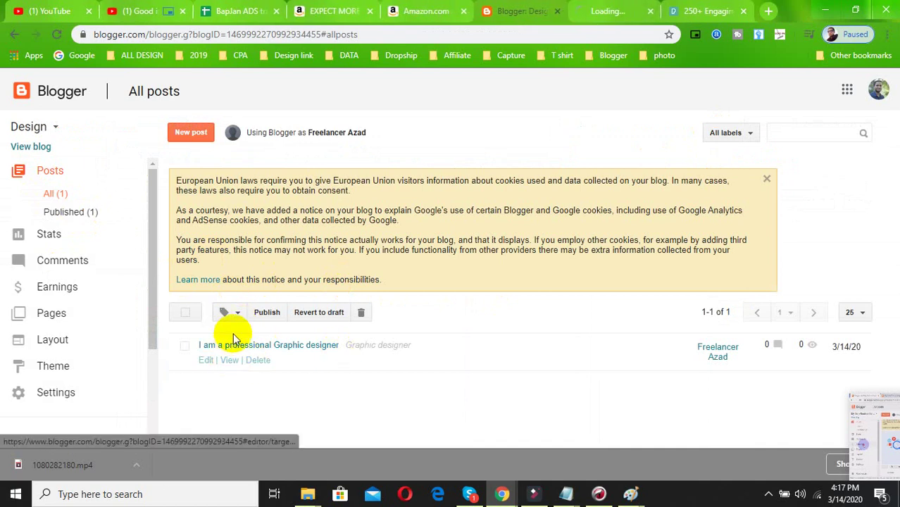
{"action": "left_click", "coordinate": [626, 13]}
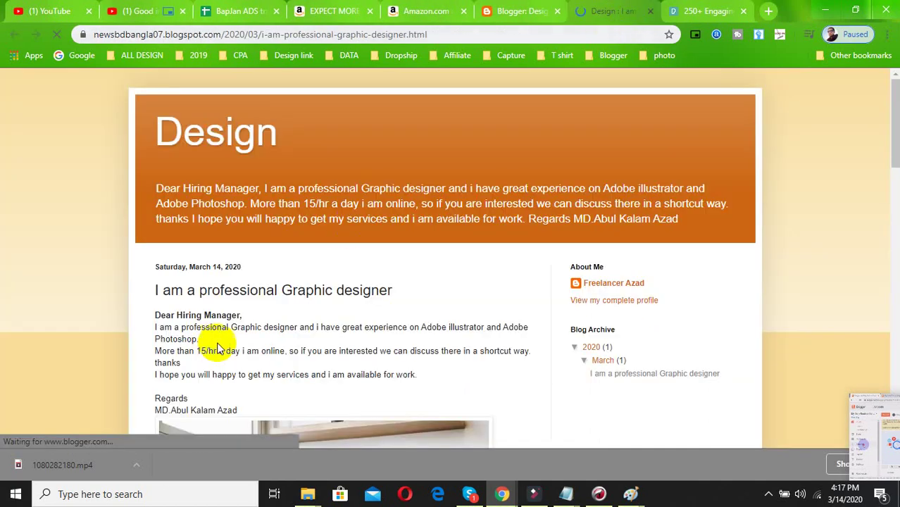
{"action": "scroll", "coordinate": [225, 354], "scroll_direction": "down", "scroll_amount": 3}
{"action": "scroll", "coordinate": [221, 267], "scroll_direction": "up", "scroll_amount": 3}
{"action": "left_click", "coordinate": [192, 219]}
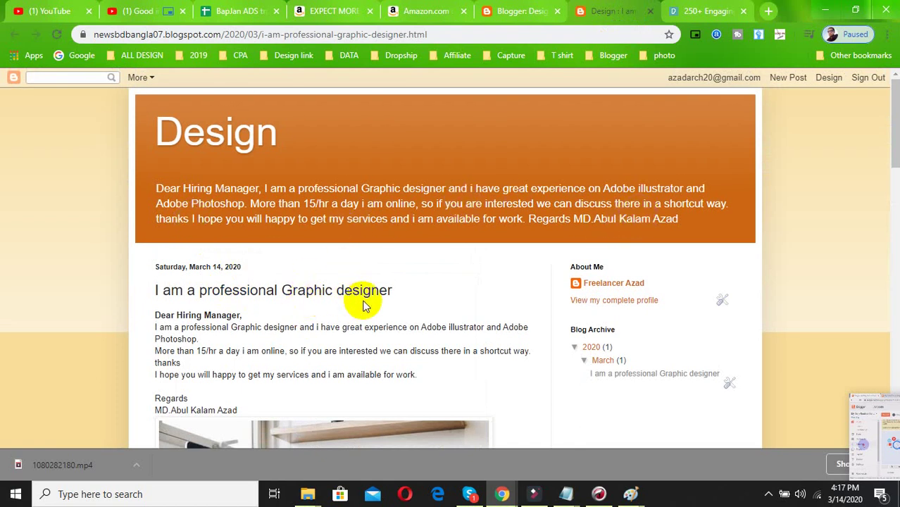
{"action": "scroll", "coordinate": [284, 310], "scroll_direction": "down", "scroll_amount": 1}
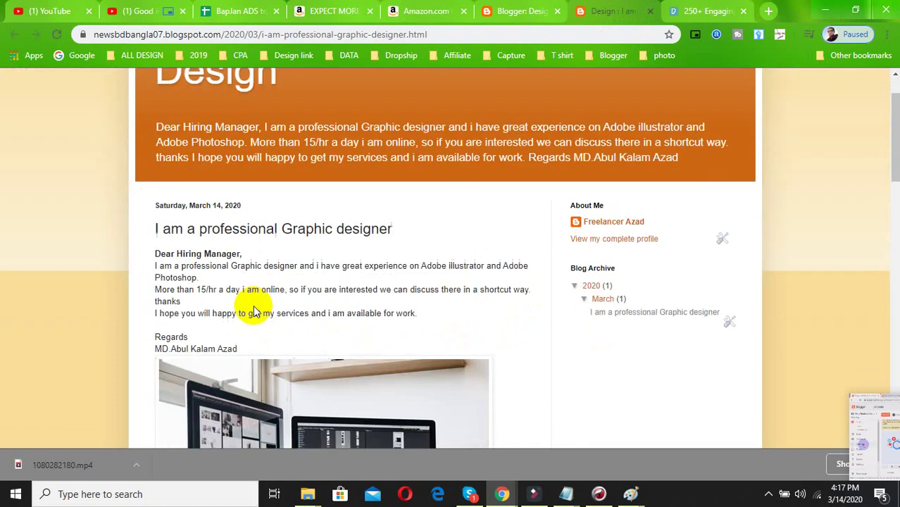
{"action": "scroll", "coordinate": [288, 335], "scroll_direction": "down", "scroll_amount": 3}
{"action": "scroll", "coordinate": [293, 355], "scroll_direction": "down", "scroll_amount": 14}
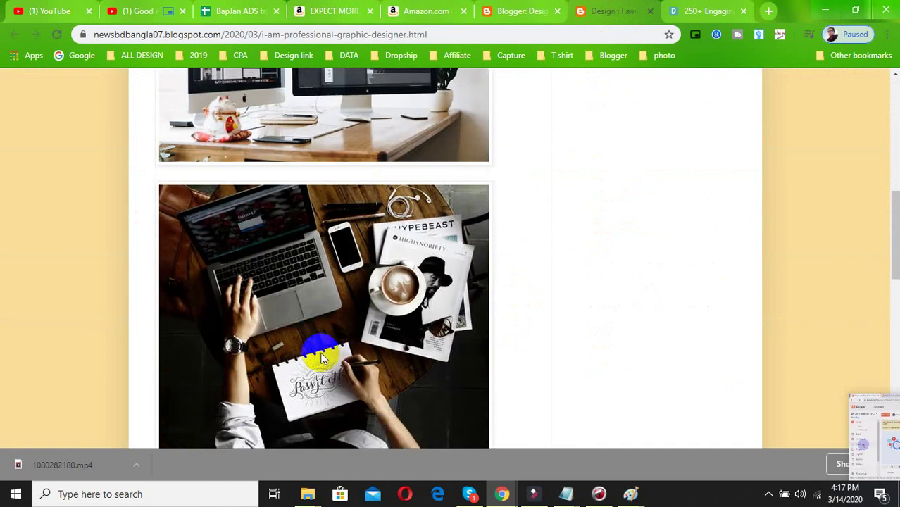
{"action": "scroll", "coordinate": [328, 352], "scroll_direction": "up", "scroll_amount": 6}
{"action": "scroll", "coordinate": [374, 331], "scroll_direction": "up", "scroll_amount": 10}
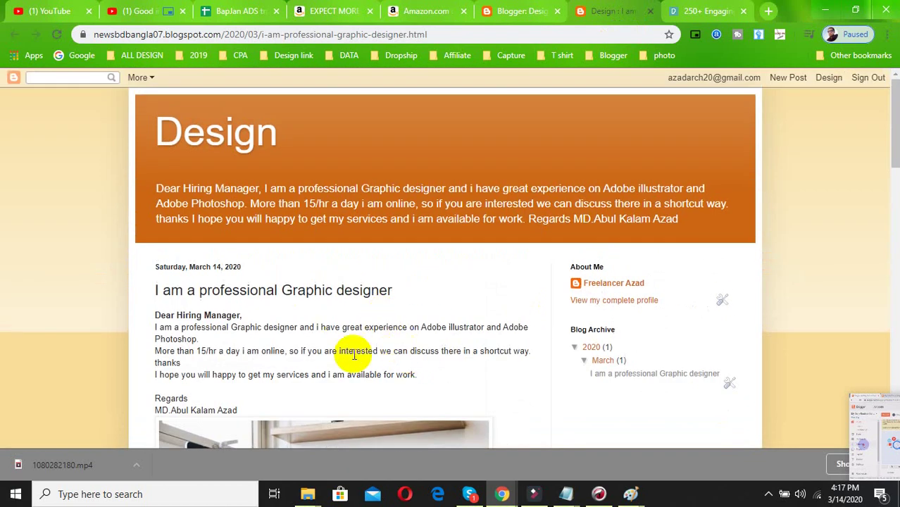
{"action": "scroll", "coordinate": [372, 267], "scroll_direction": "down", "scroll_amount": 3}
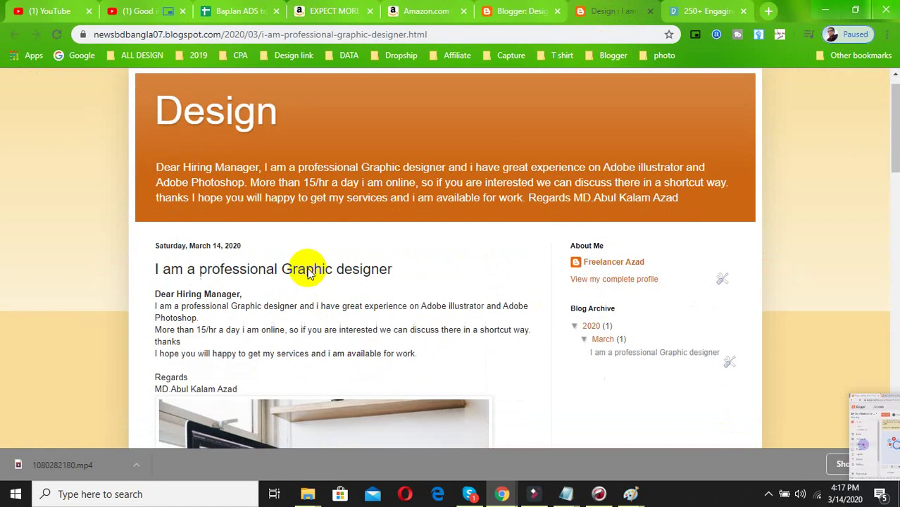
Return to the Blogger dashboard, show the blog's Earnings page and open the help on how to qualify for AdSense
{"action": "left_click", "coordinate": [547, 6]}
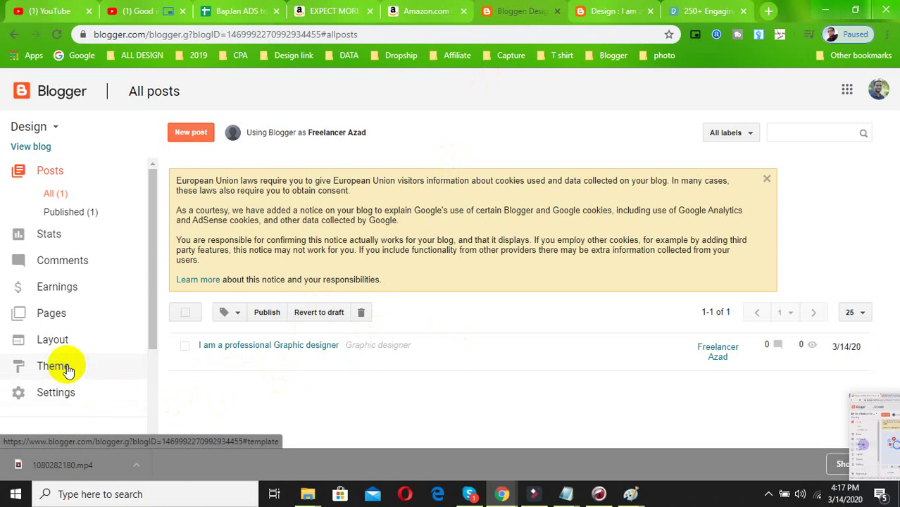
{"action": "left_click", "coordinate": [64, 294]}
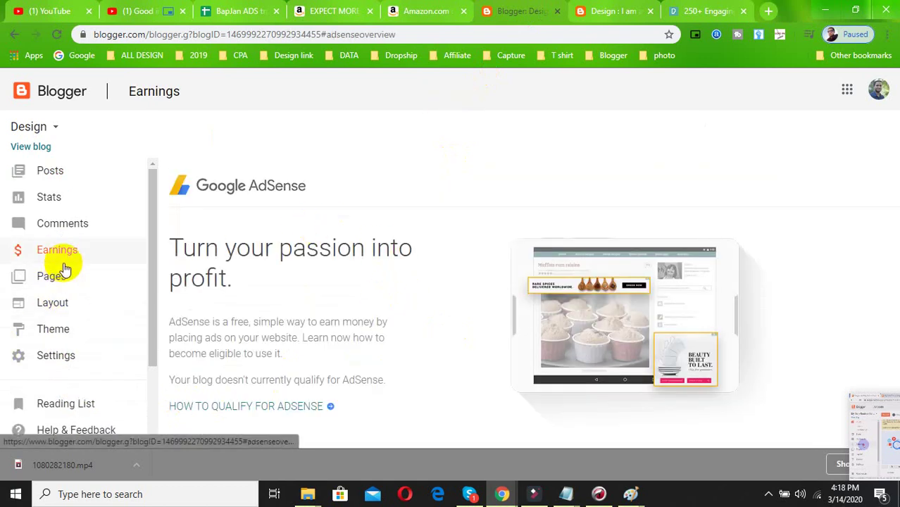
{"action": "left_click", "coordinate": [768, 494]}
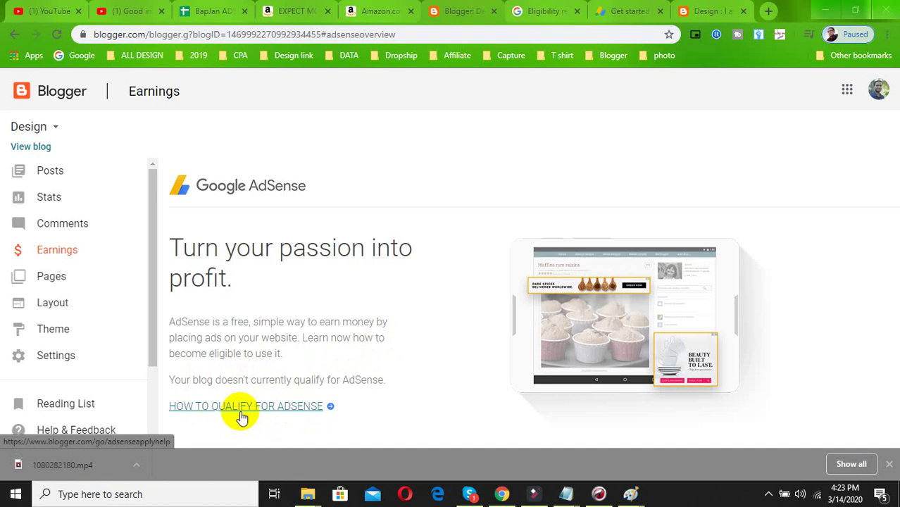
{"action": "left_click", "coordinate": [272, 414], "text": "ctrl"}
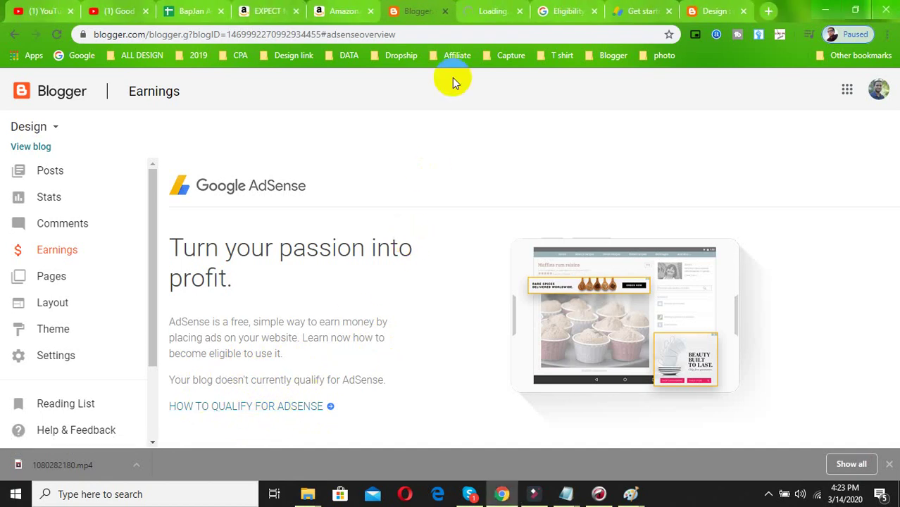
{"action": "left_click", "coordinate": [485, 12]}
Read the AdSense eligibility requirements on content, program policies and age, and open the AdSense sign-up page
{"action": "scroll", "coordinate": [177, 341], "scroll_direction": "down", "scroll_amount": 3}
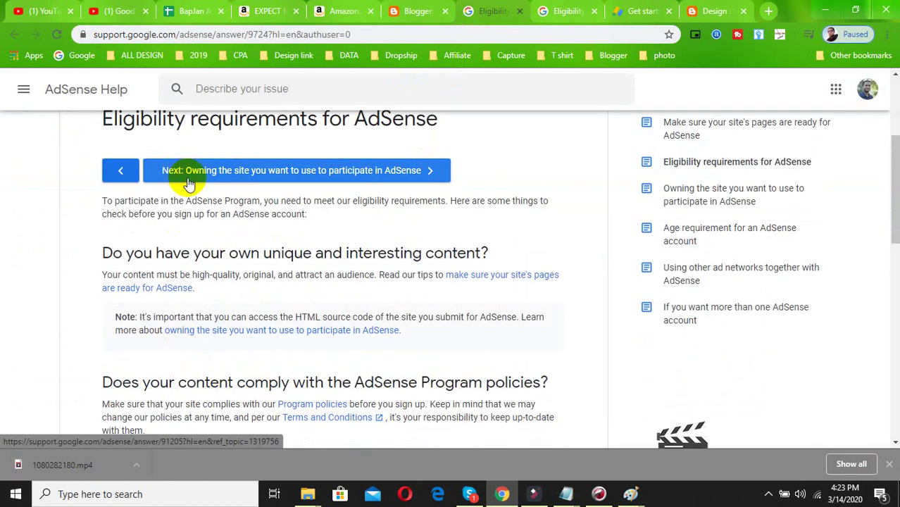
{"action": "scroll", "coordinate": [190, 204], "scroll_direction": "up", "scroll_amount": 2}
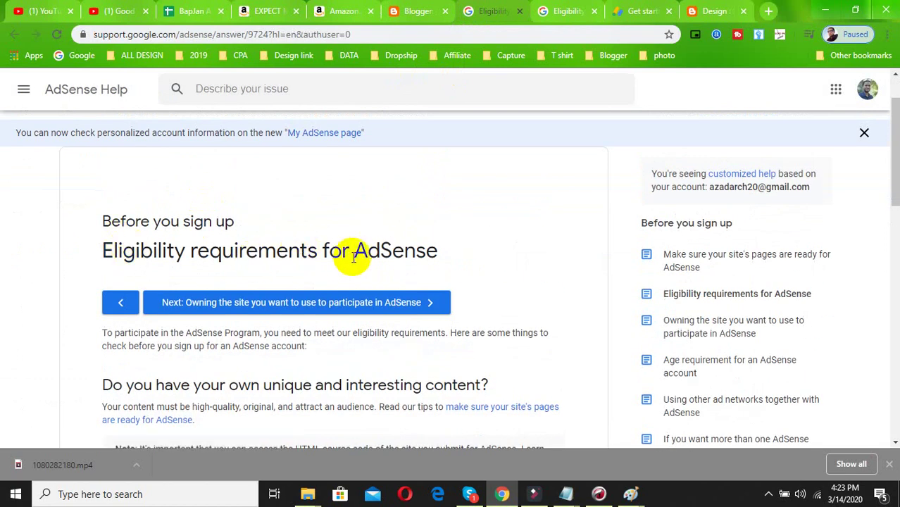
{"action": "scroll", "coordinate": [409, 254], "scroll_direction": "down", "scroll_amount": 2}
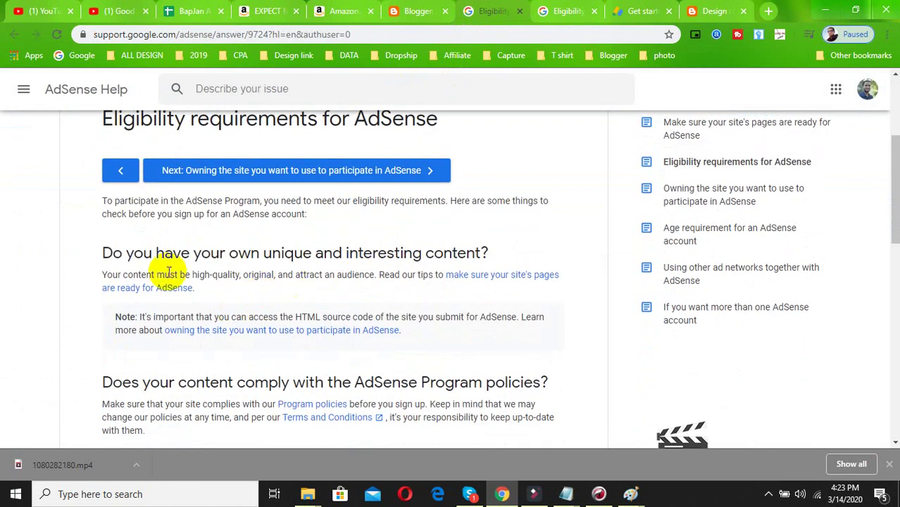
{"action": "scroll", "coordinate": [437, 257], "scroll_direction": "down", "scroll_amount": 2}
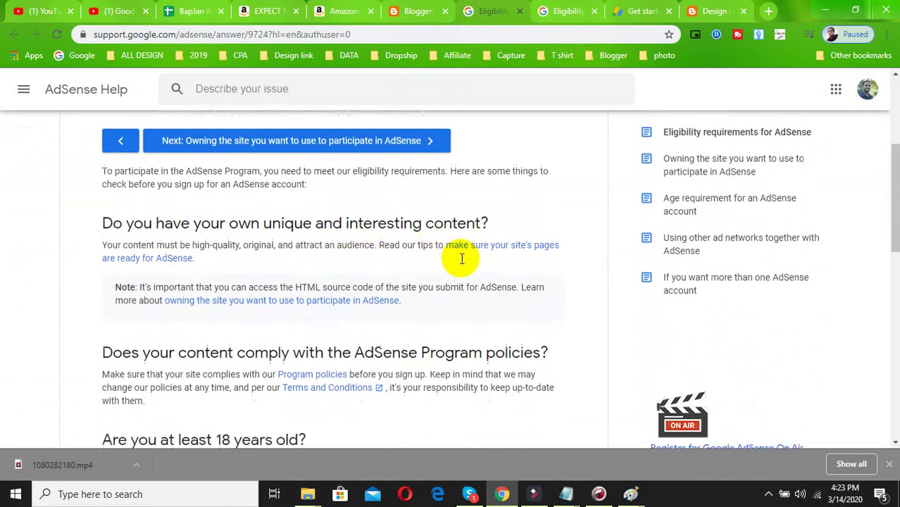
{"action": "scroll", "coordinate": [382, 257], "scroll_direction": "down", "scroll_amount": 1}
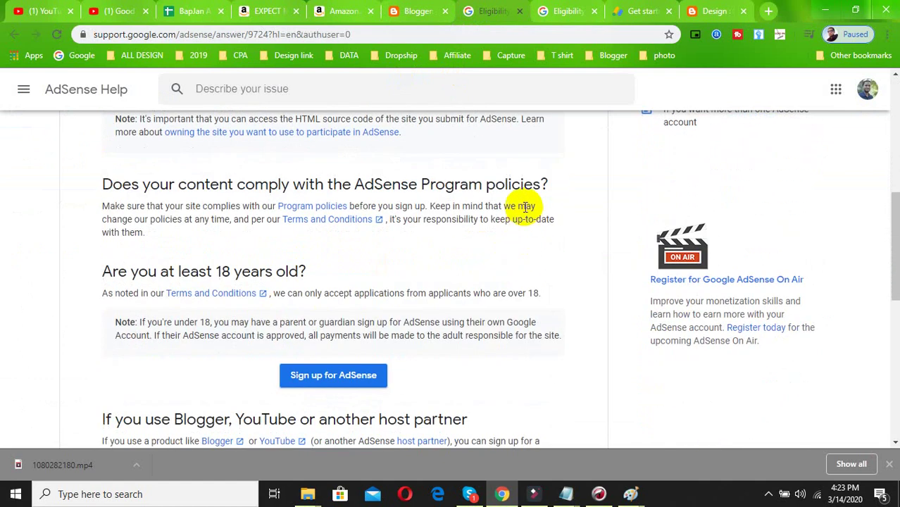
{"action": "scroll", "coordinate": [346, 317], "scroll_direction": "down", "scroll_amount": 1}
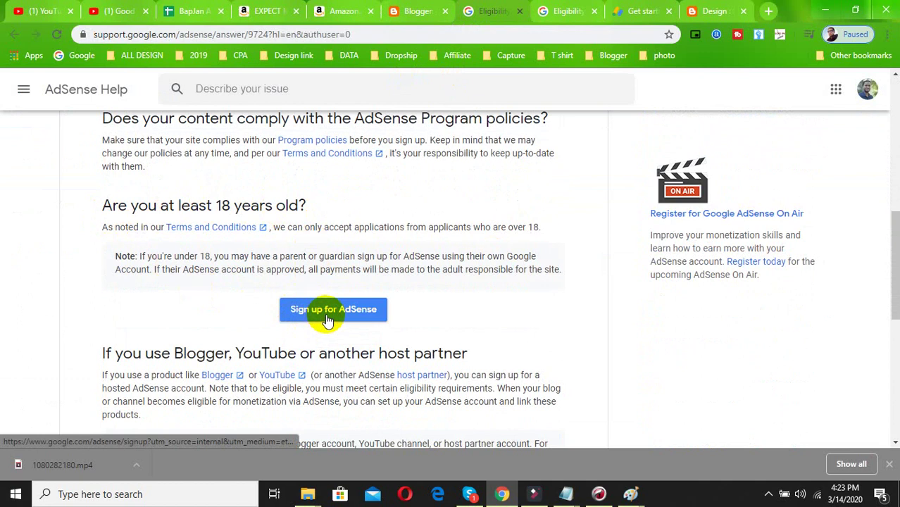
{"action": "scroll", "coordinate": [303, 268], "scroll_direction": "up", "scroll_amount": 5}
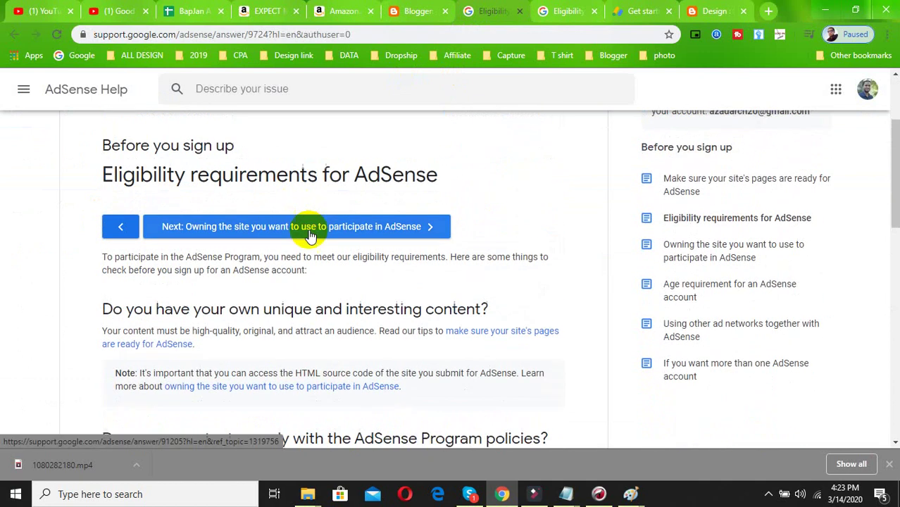
{"action": "scroll", "coordinate": [328, 308], "scroll_direction": "down", "scroll_amount": 5}
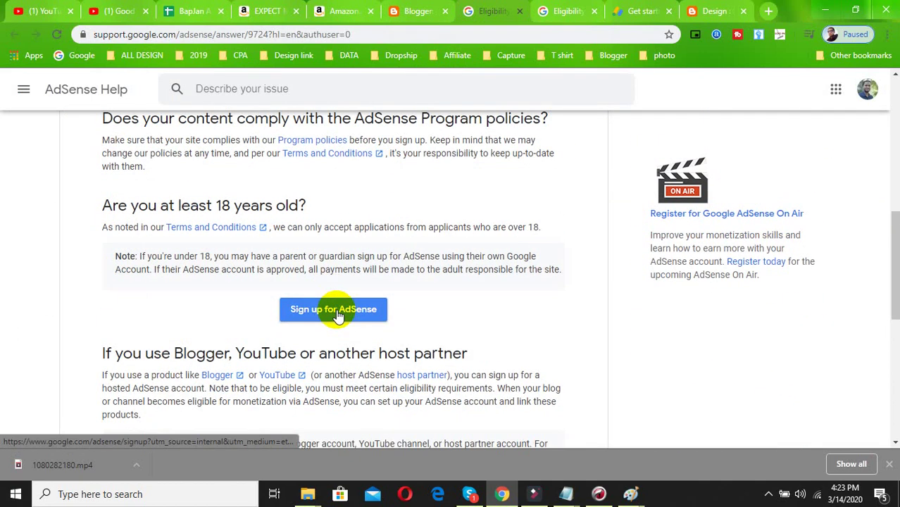
{"action": "left_click", "coordinate": [336, 313]}
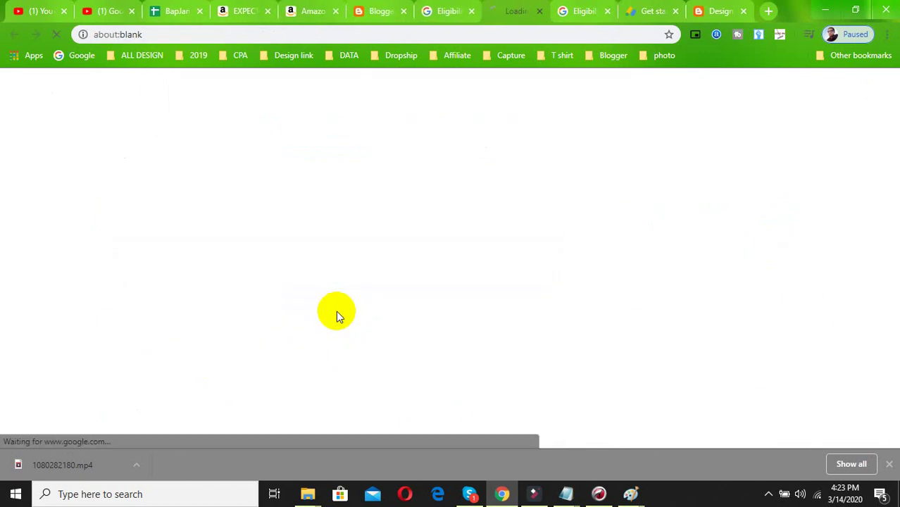
Close the duplicate eligibility and blank loading tabs, and opt in to customized help and performance suggestions on the AdSense sign-up form
{"action": "left_click", "coordinate": [607, 11]}
{"action": "left_click", "coordinate": [607, 10]}
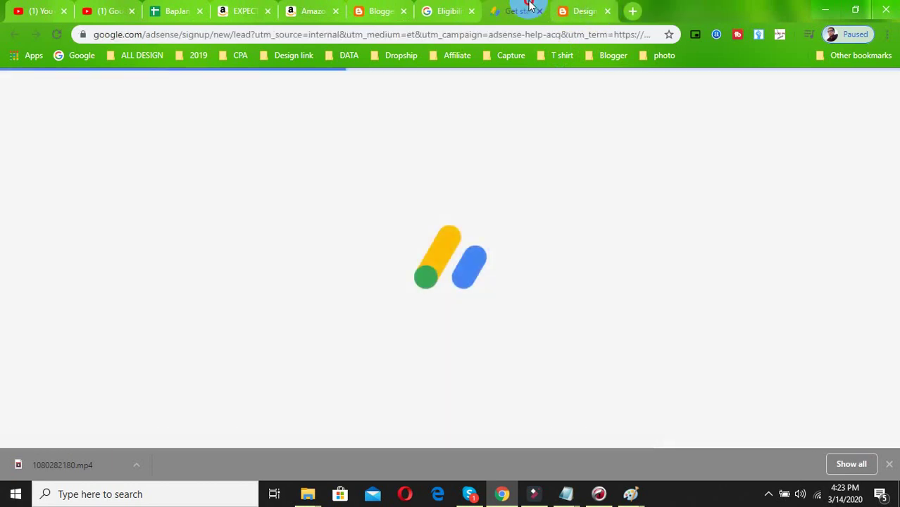
{"action": "scroll", "coordinate": [313, 250], "scroll_direction": "down", "scroll_amount": 2}
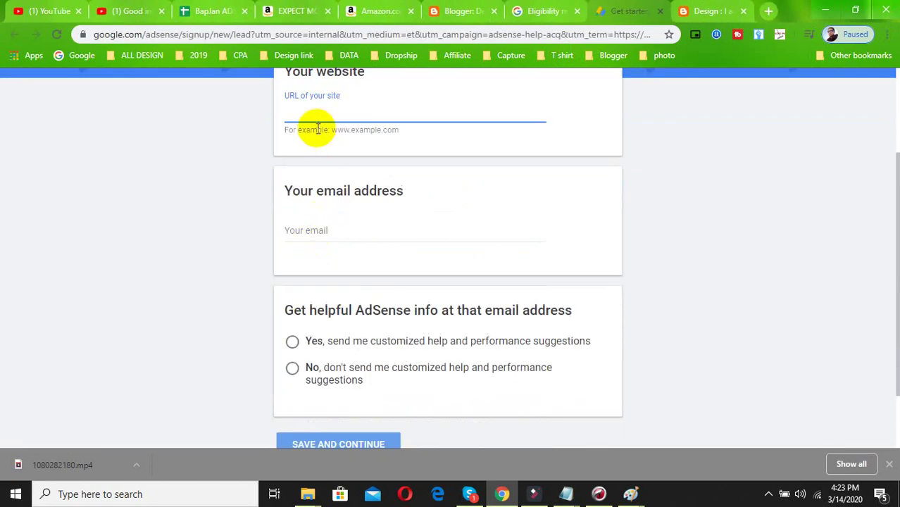
{"action": "left_click", "coordinate": [319, 230]}
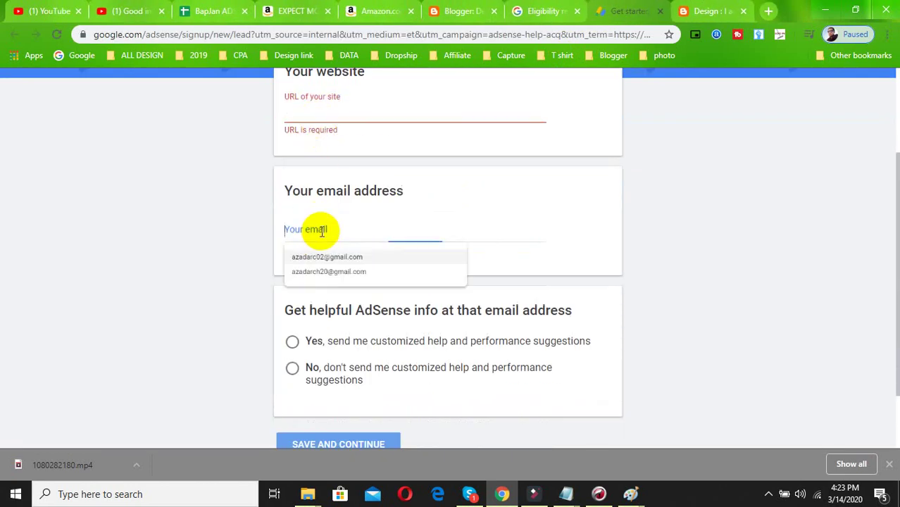
{"action": "left_click", "coordinate": [293, 341]}
{"action": "scroll", "coordinate": [351, 288], "scroll_direction": "down", "scroll_amount": 1}
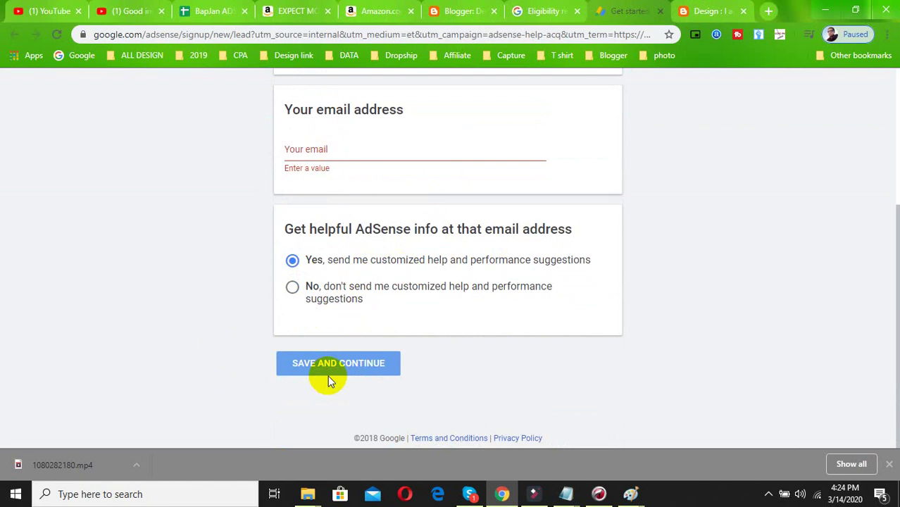
Review the AdSense sign-up form's website URL, email address and help preference sections
{"action": "scroll", "coordinate": [327, 375], "scroll_direction": "up", "scroll_amount": 5}
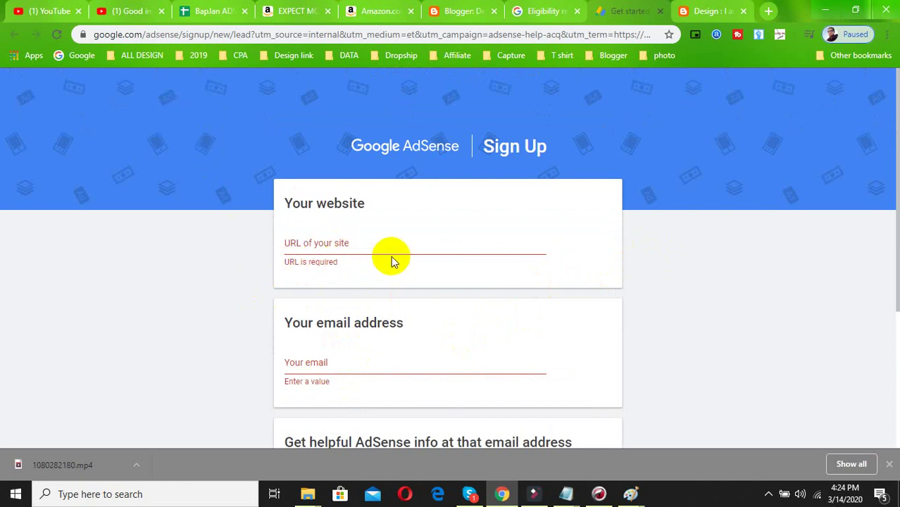
{"action": "scroll", "coordinate": [305, 297], "scroll_direction": "down", "scroll_amount": 3}
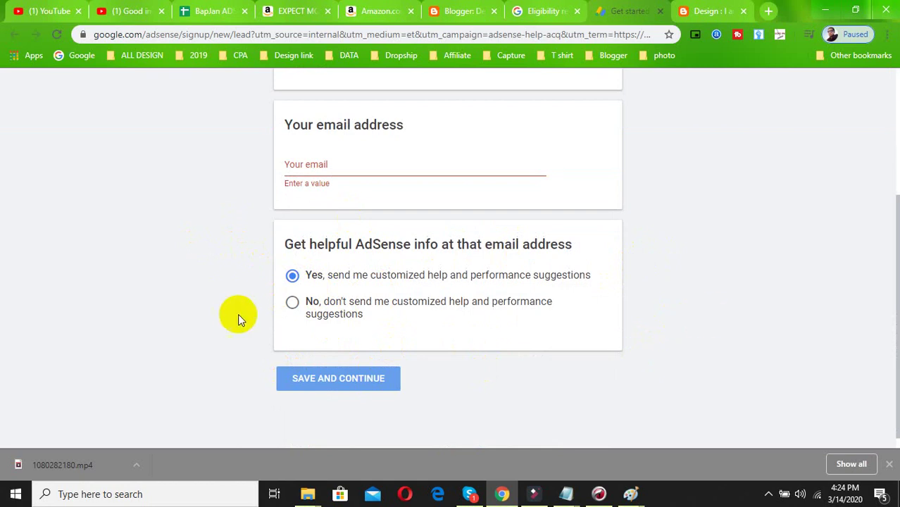
{"action": "scroll", "coordinate": [234, 312], "scroll_direction": "up", "scroll_amount": 2}
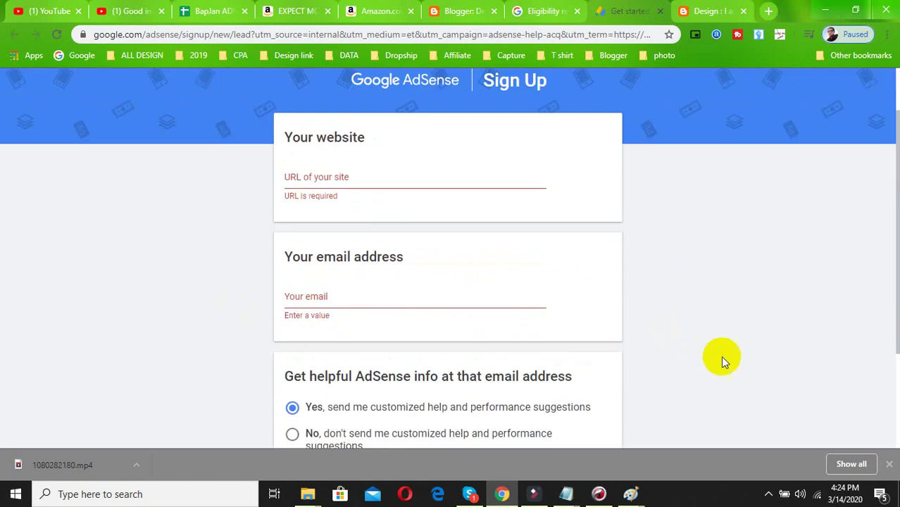
{"action": "scroll", "coordinate": [676, 357], "scroll_direction": "down", "scroll_amount": 1}
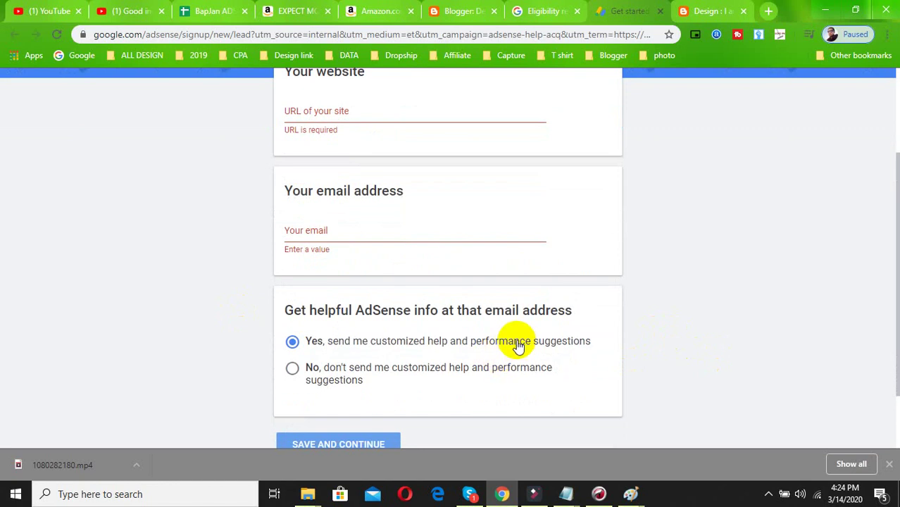
{"action": "scroll", "coordinate": [541, 337], "scroll_direction": "down", "scroll_amount": 1}
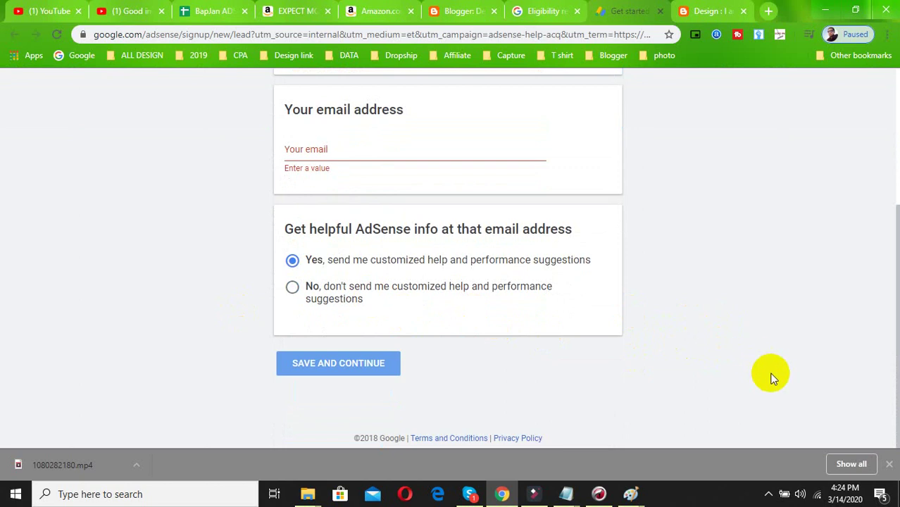
{"action": "left_click", "coordinate": [768, 495]}
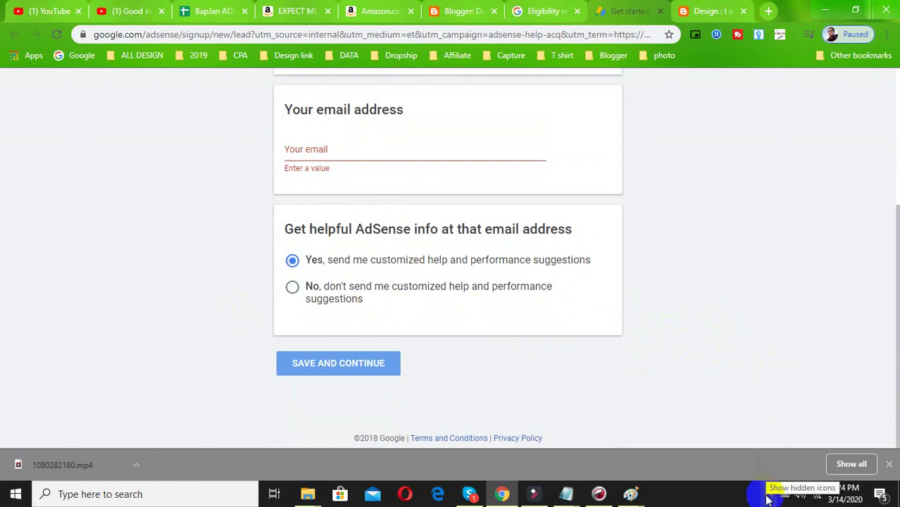